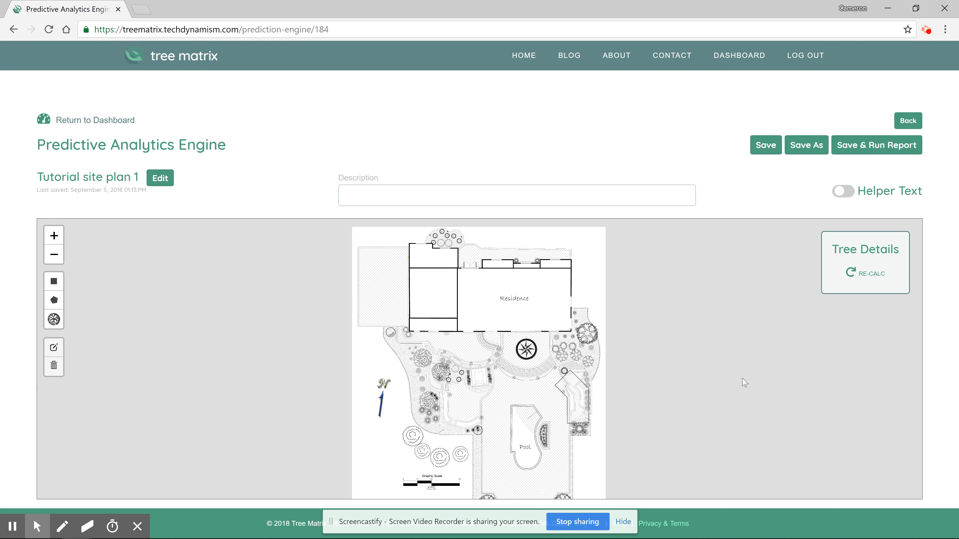
Enter "Demo site plan" as the description of the site plan
left_click(365, 192)
type("De")
type("mo si")
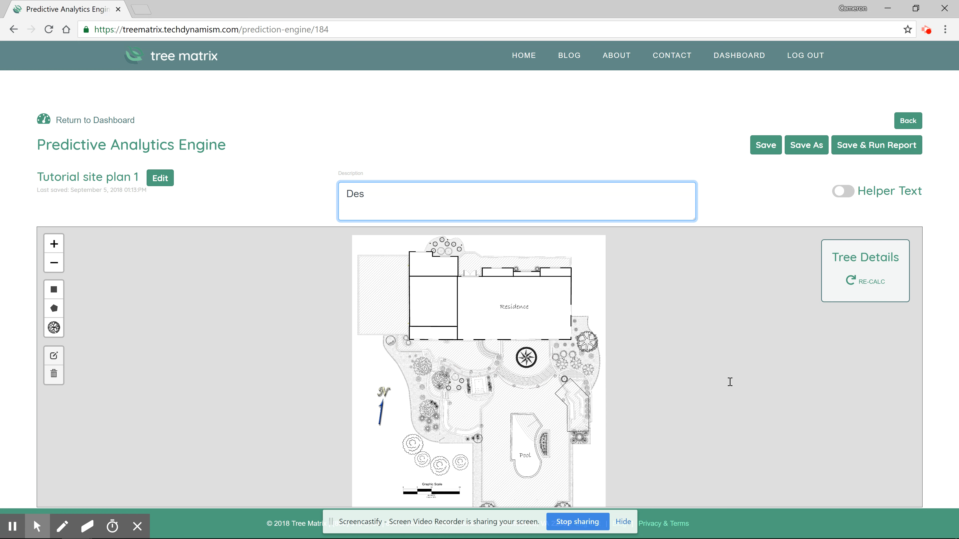
type("te plan")
left_click(604, 469)
Draw a rectangular boundary over the main Residence block and classify it as an existing boundary
scroll(476, 347, "up", 3)
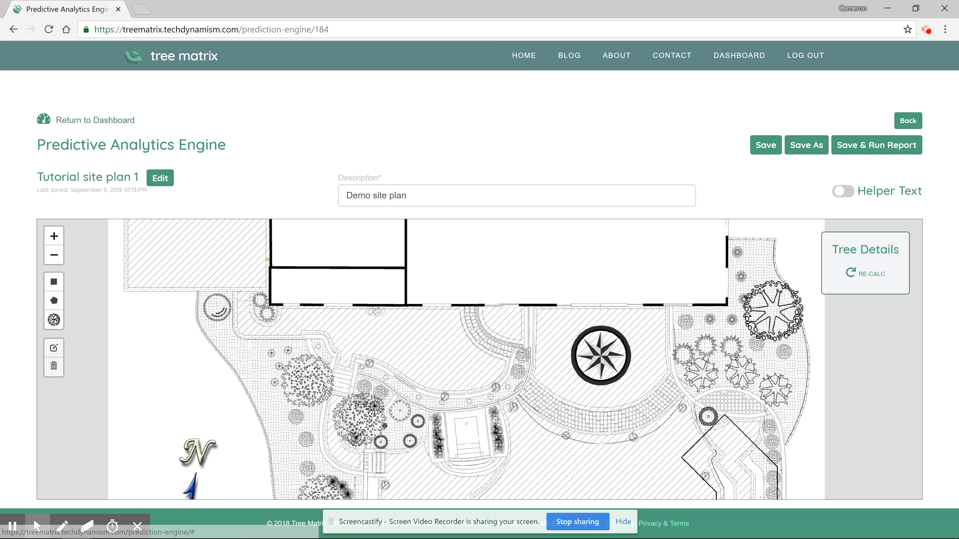
left_click_drag(388, 294, 321, 408)
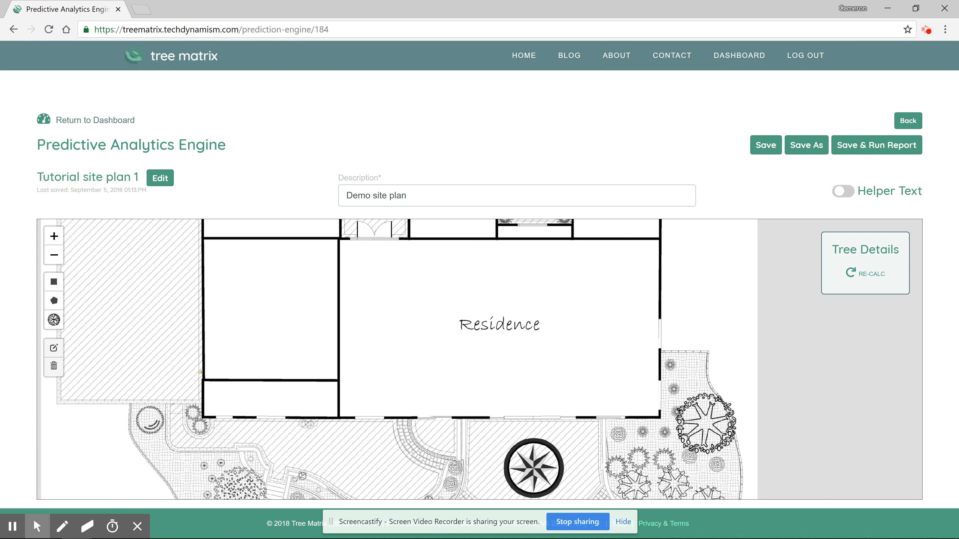
scroll(357, 334, "down", 1)
left_click_drag(358, 332, 382, 354)
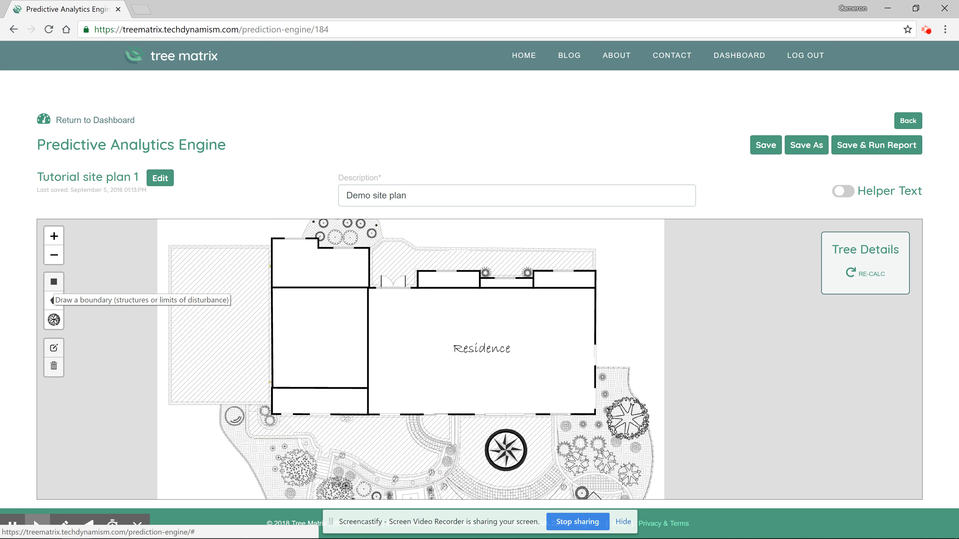
left_click(53, 300)
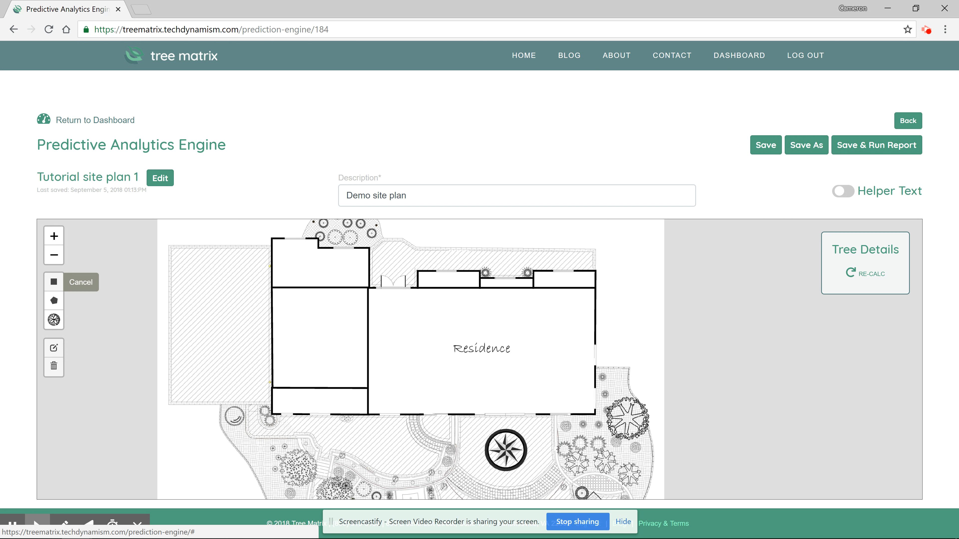
left_click(54, 301)
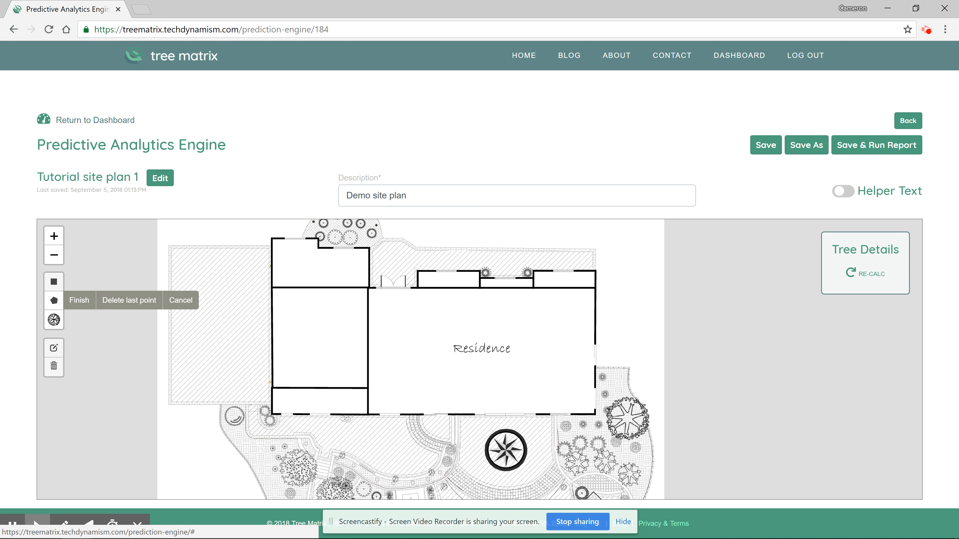
left_click(54, 281)
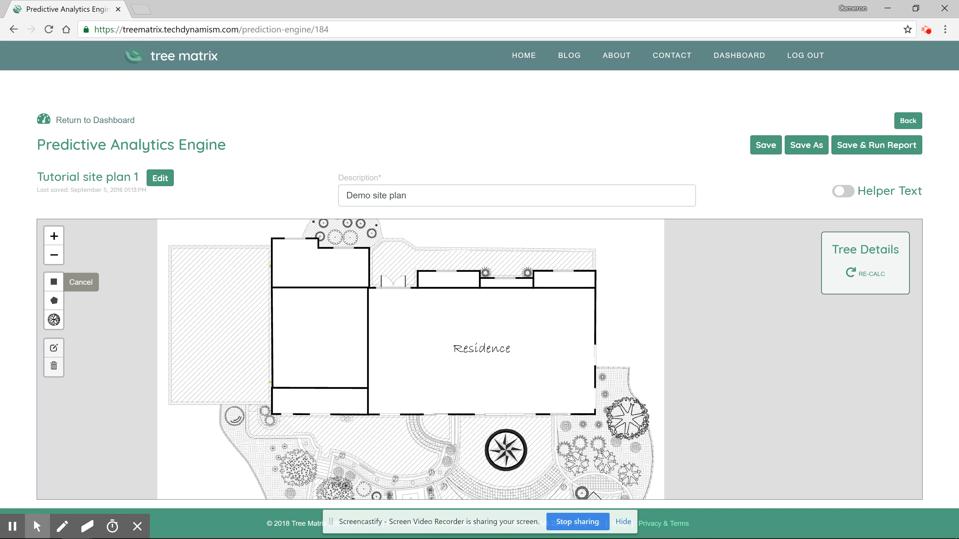
mouse_move(597, 416)
left_mouse_down()
mouse_move(327, 287)
mouse_move(270, 269)
left_mouse_up()
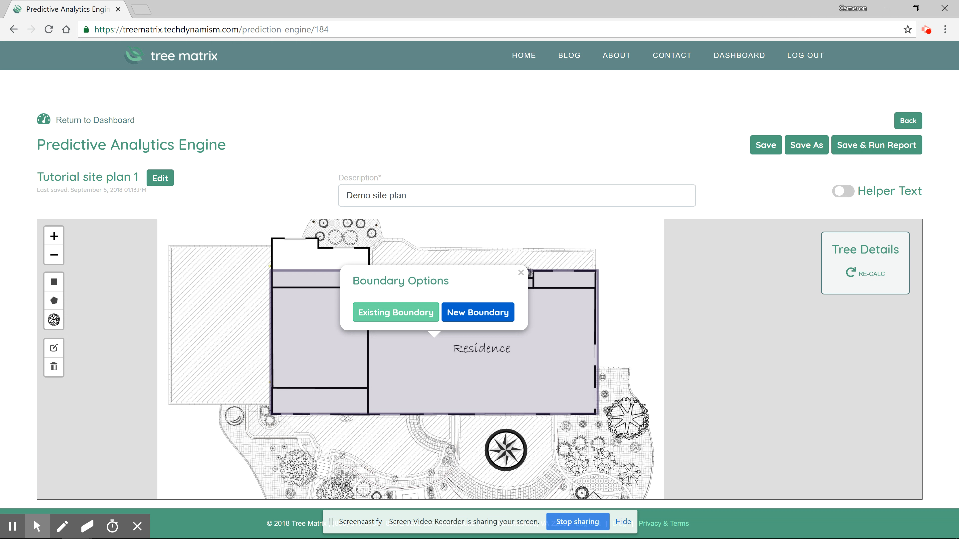
left_click(396, 312)
Trace the visible part of the Pool outline with a polygon boundary and classify it as an existing boundary
left_click_drag(517, 473, 464, 244)
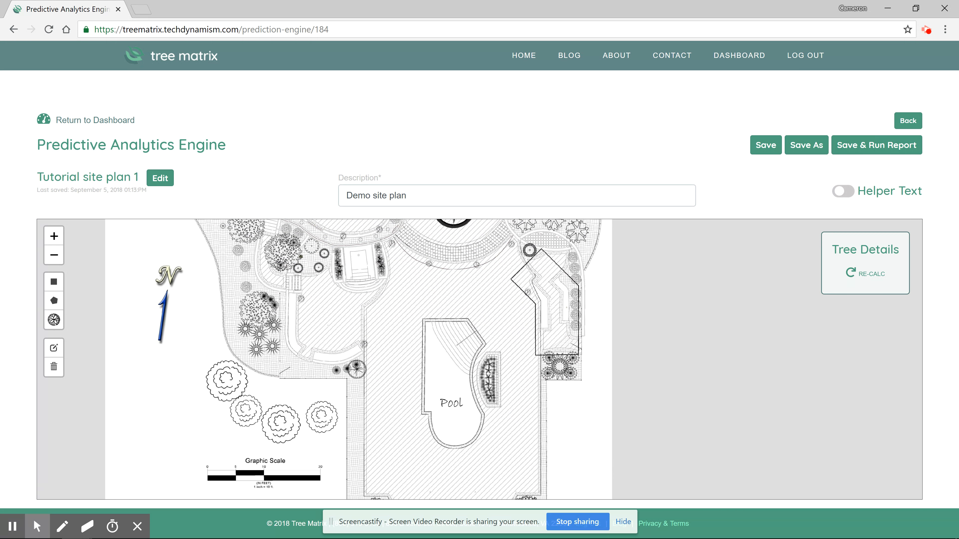
left_click(53, 302)
scroll(444, 354, "up", 2)
left_click_drag(444, 354, 422, 320)
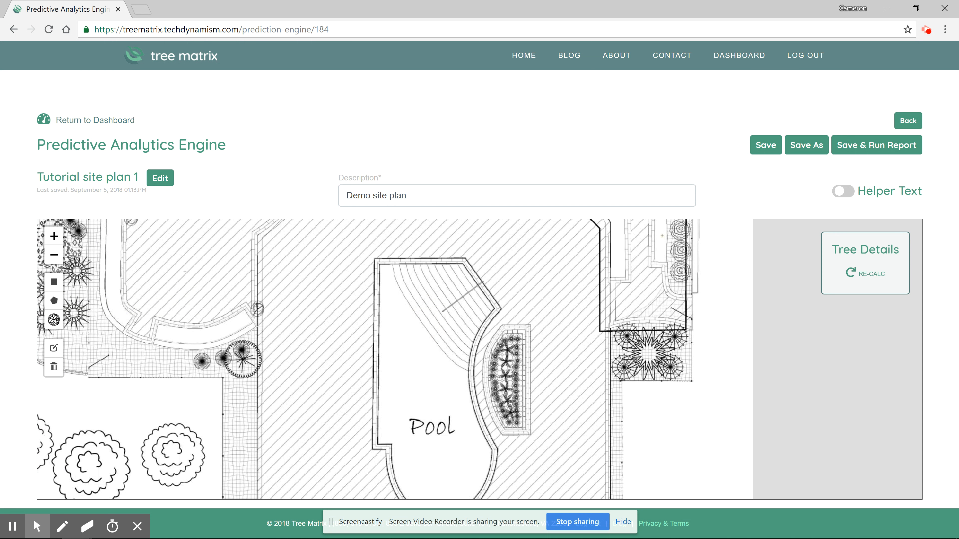
left_click(373, 260)
left_click(466, 259)
left_click(500, 310)
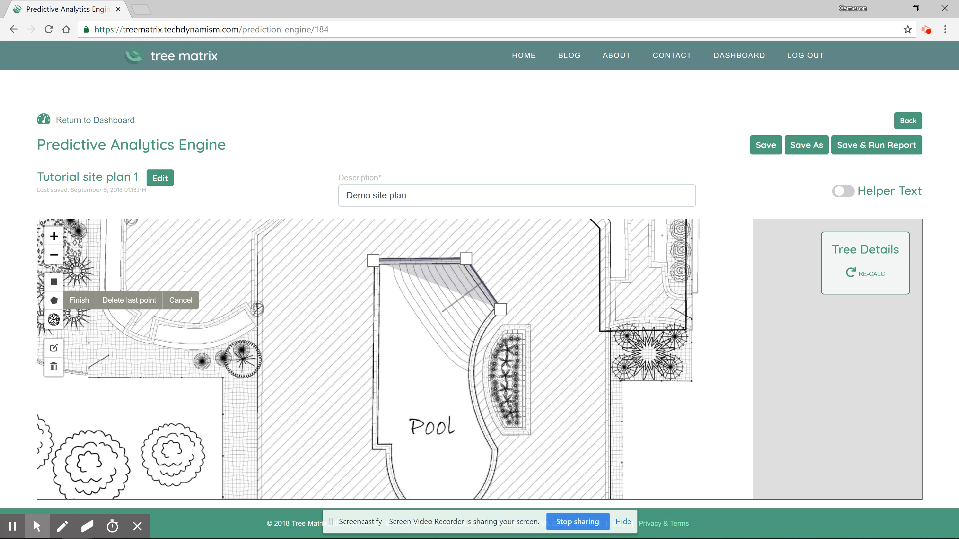
left_click(473, 360)
left_click(482, 426)
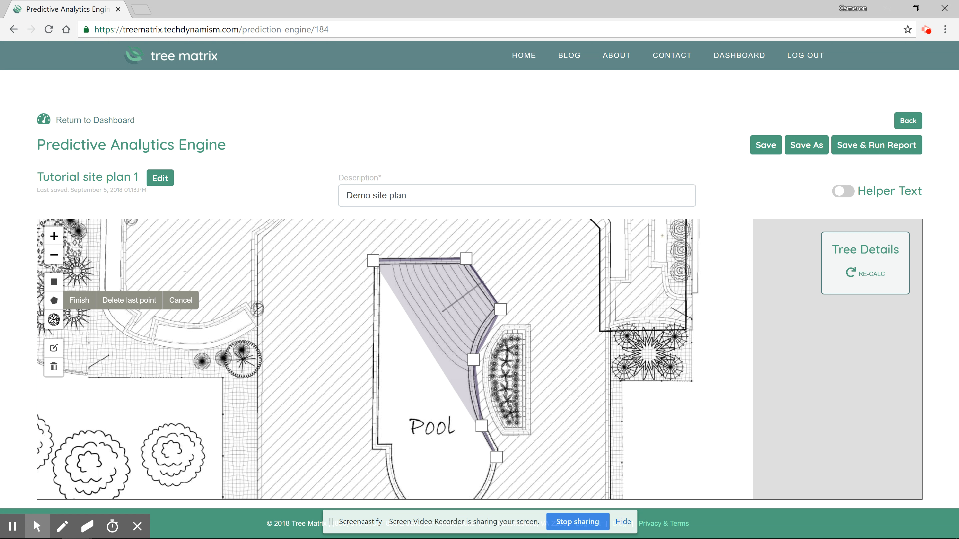
left_click(496, 456)
left_click(484, 493)
left_click(397, 495)
left_click(392, 444)
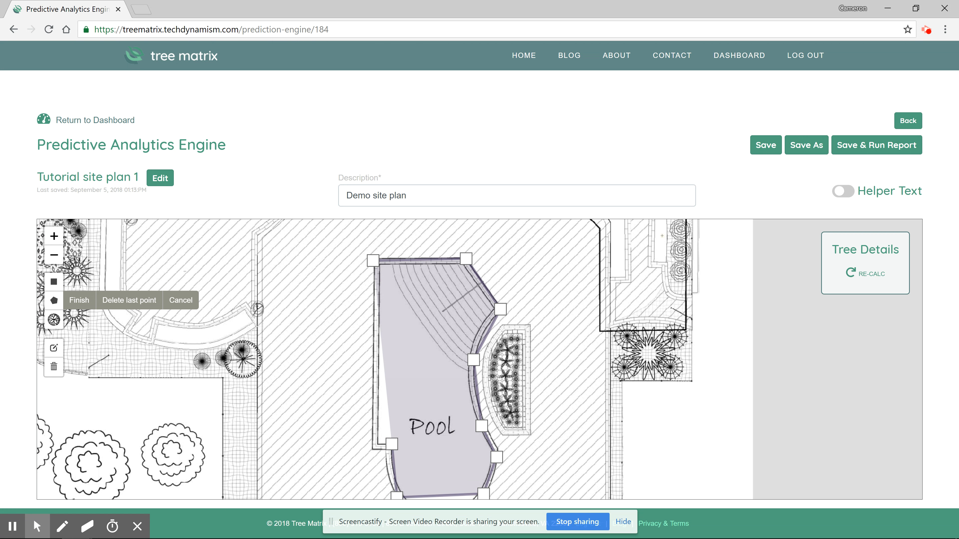
left_click(376, 446)
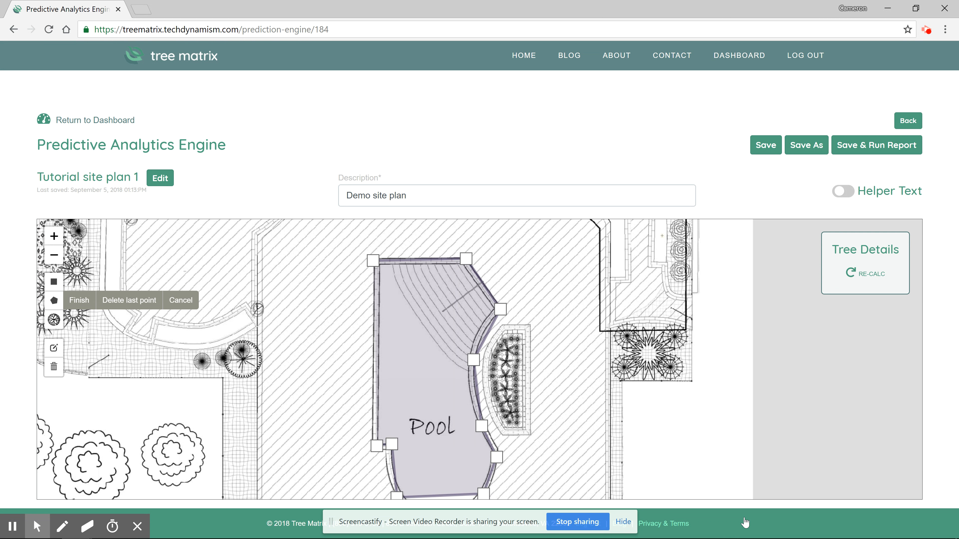
left_click(79, 299)
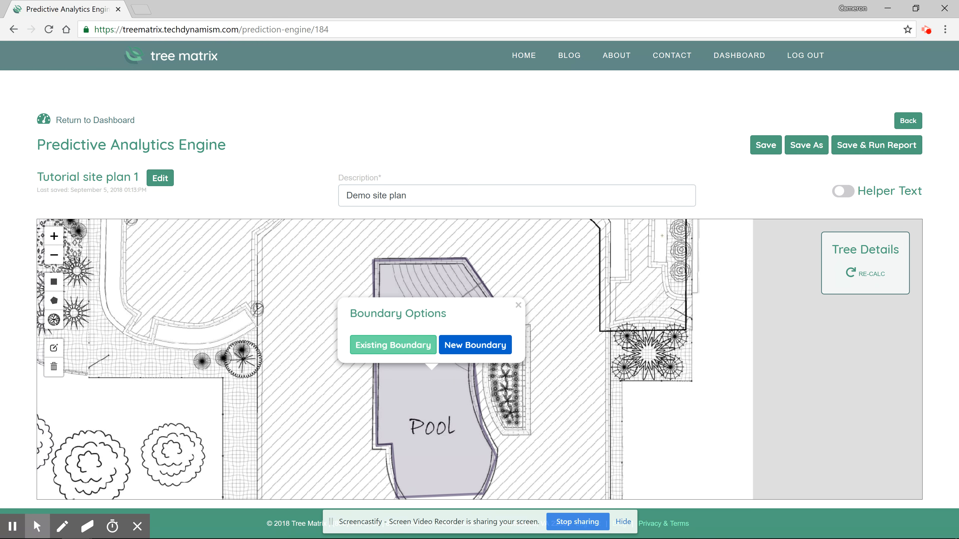
left_click(393, 344)
Place a tree on the large garden tree symbol southwest of the Residence, name it Demo tree and set its stem diameter to 15 inches
scroll(267, 271, "down", 1)
left_click_drag(268, 270, 440, 433)
scroll(443, 390, "down", 1)
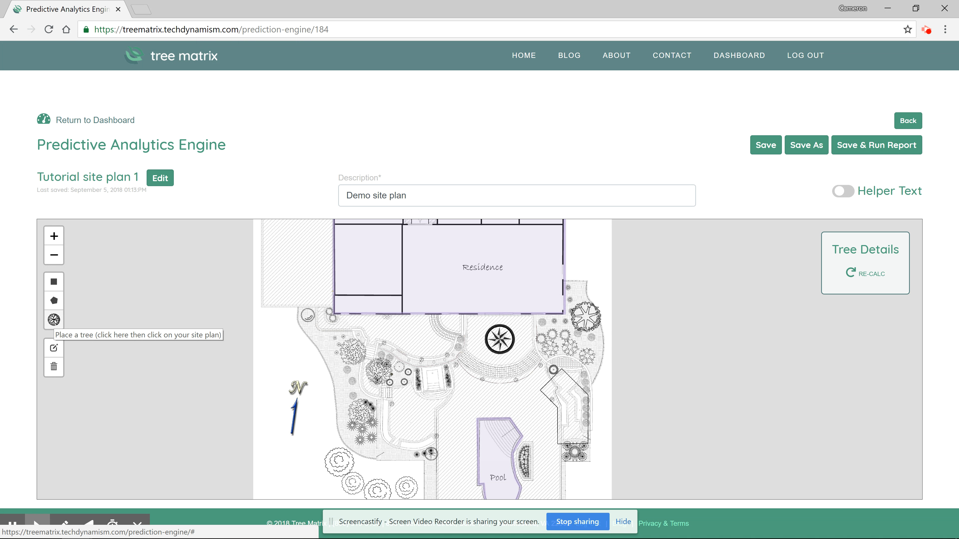
left_click(53, 320)
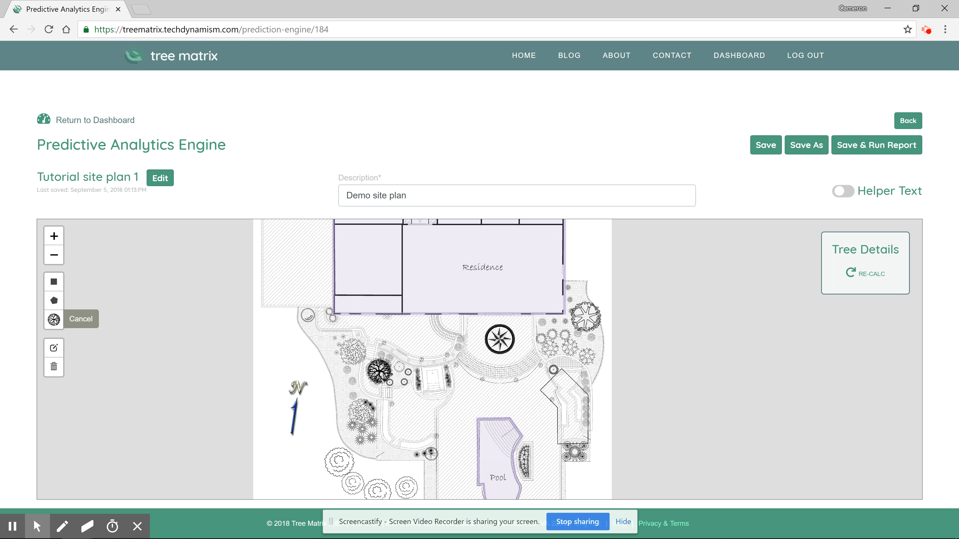
left_click(379, 372)
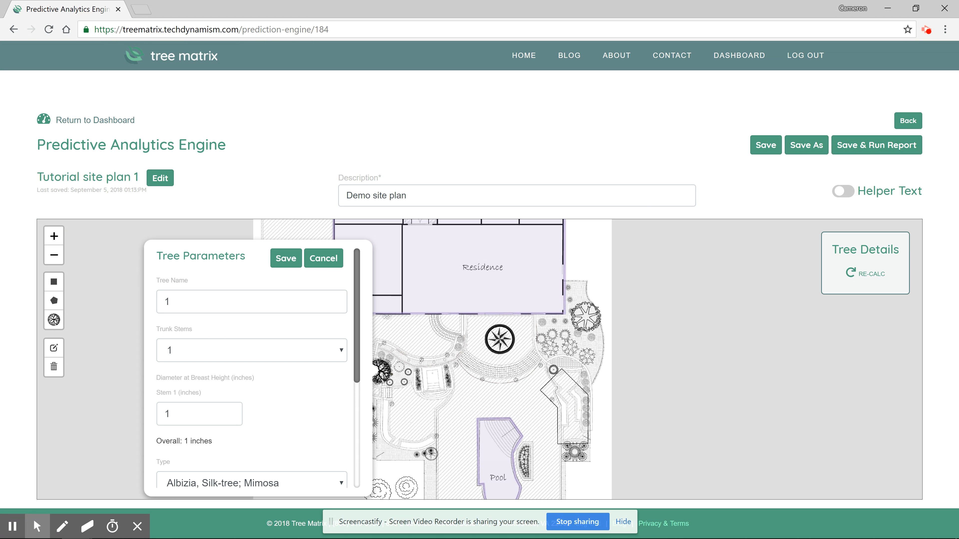
double_click(159, 301)
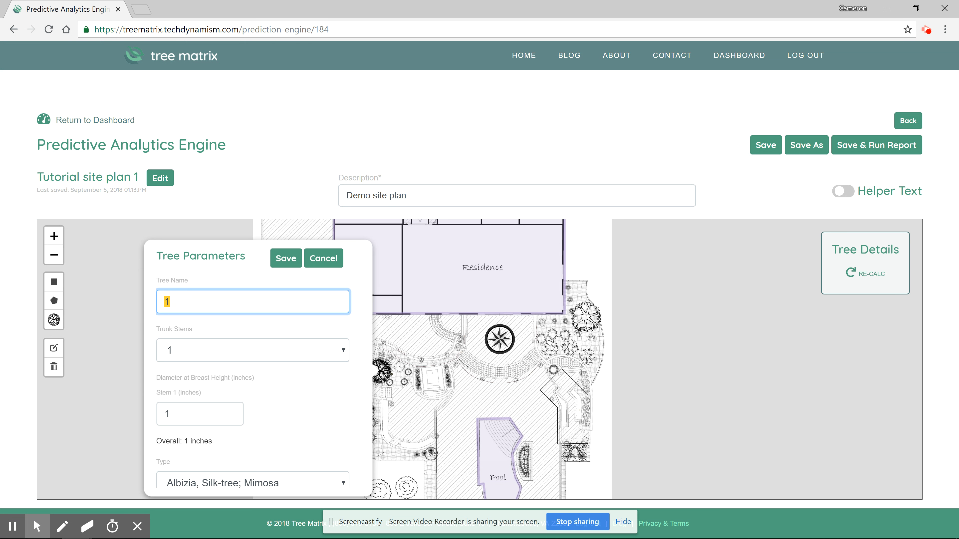
type("Demo tree")
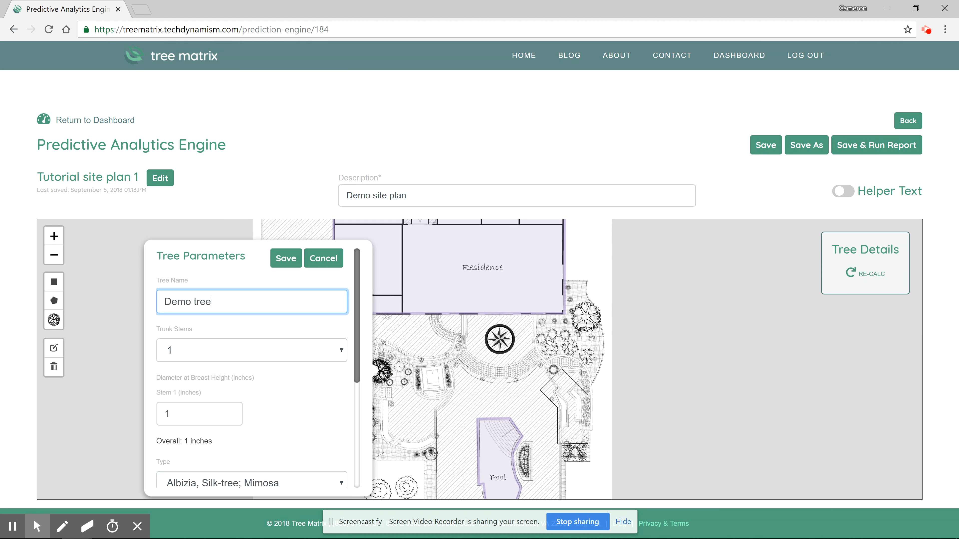
left_click(158, 413)
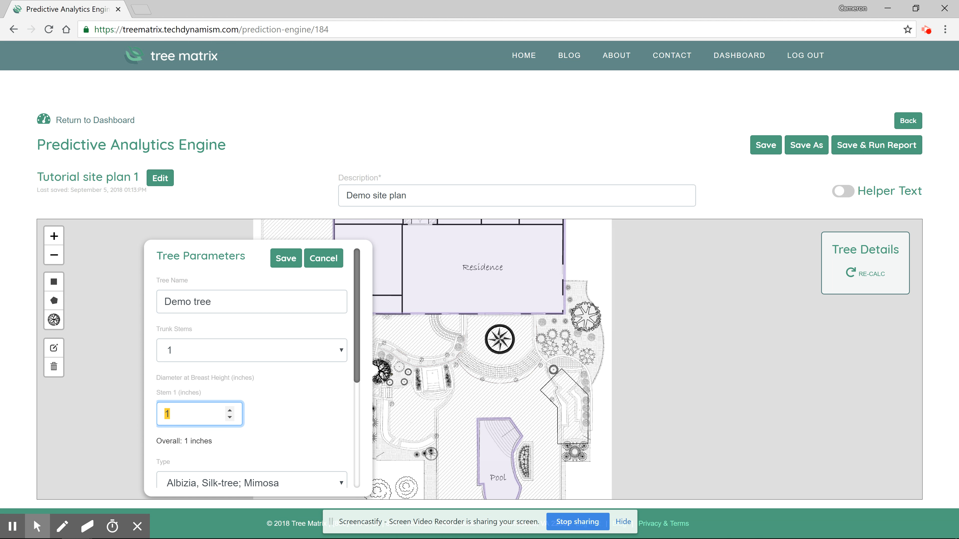
type("15")
Set the tree type to Birch, Black
left_click_drag(360, 351, 360, 355)
scroll(360, 355, "down", 5)
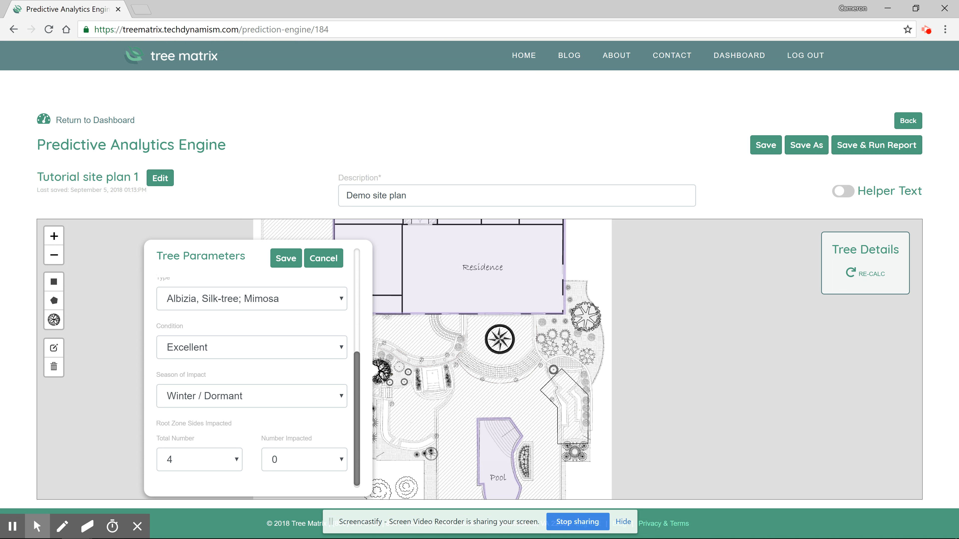
left_click(252, 298)
key("Down")
key("Down")
key("Down")
key("Down")
key("Down")
key("Down")
key("Down")
key("Down")
key("Down")
key("Up")
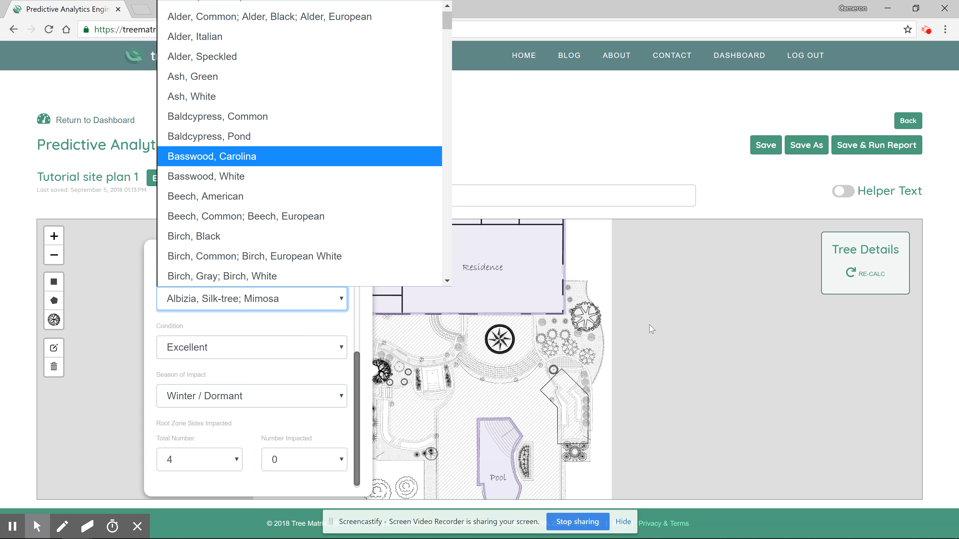
key("Down")
key("Down")
key("Down")
key("Down")
key("Return")
key("Tab")
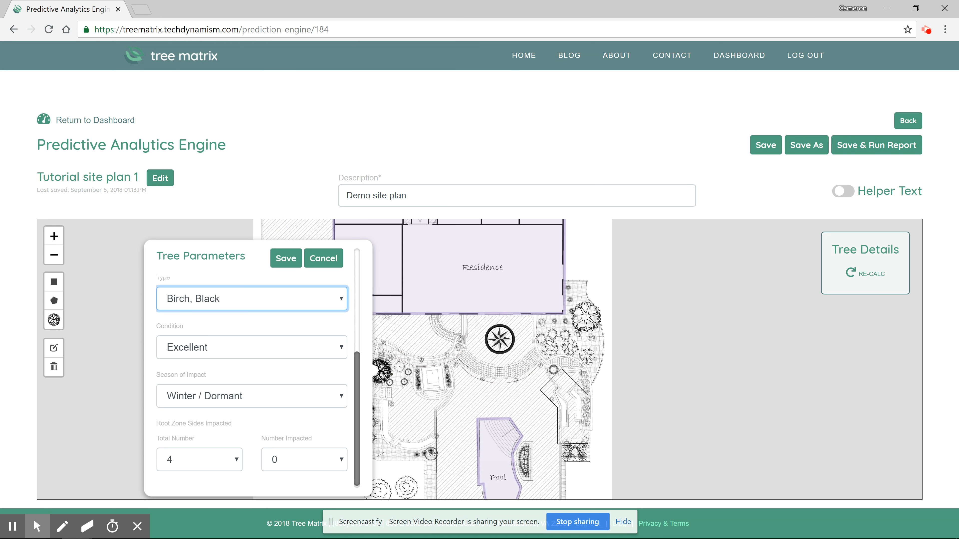
Set the tree's condition to Good and its season of impact to Fall, and save the tree parameters
key("alt+Down")
key("Down")
key("Return")
left_click(297, 400)
key("Down")
key("Down")
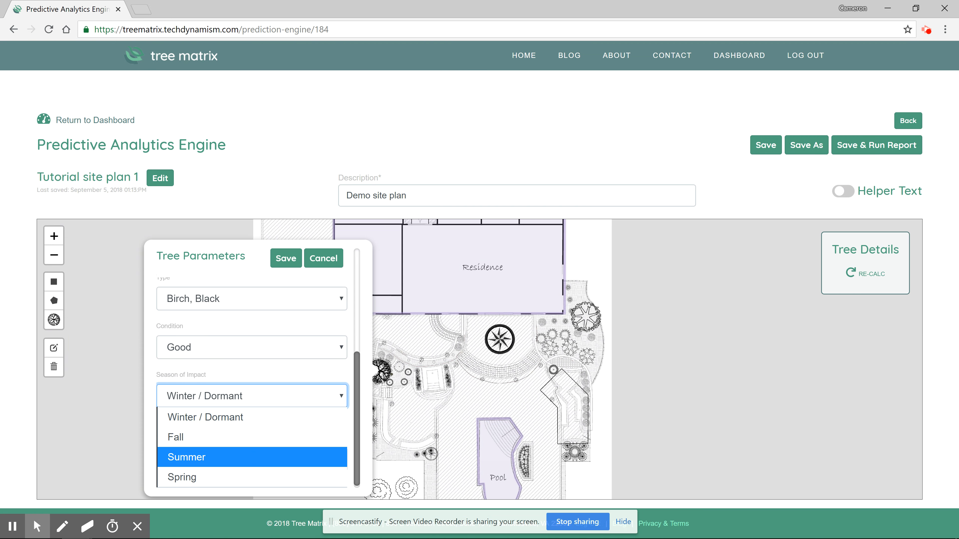
key("Up")
key("Return")
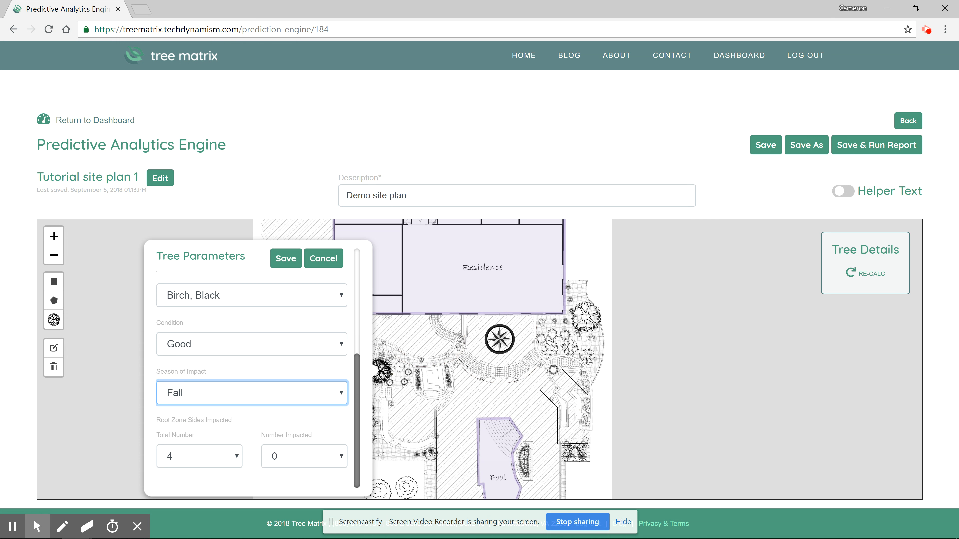
left_click(286, 258)
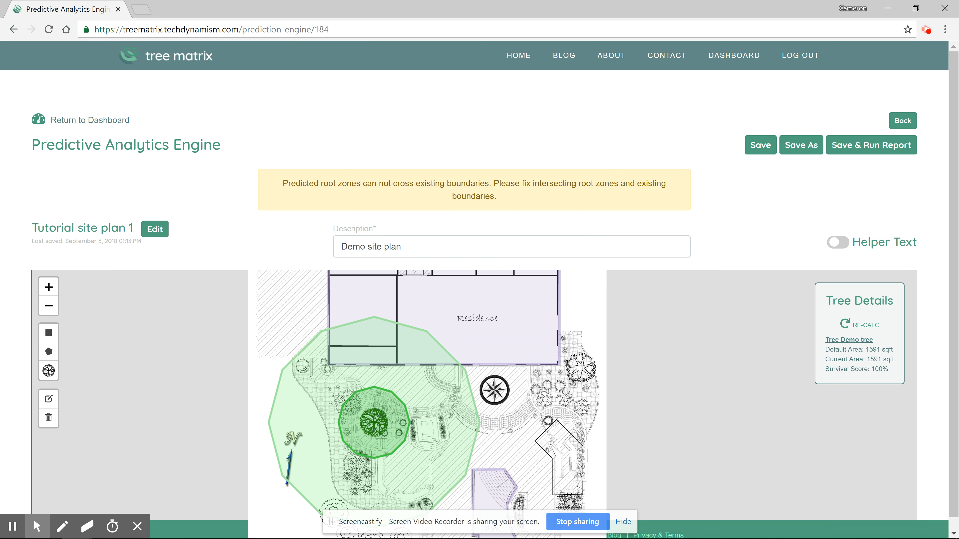
Pull the three northern vertices of the tree's outer root zone below the Residence boundary and confirm the edit
left_click_drag(512, 422, 495, 379)
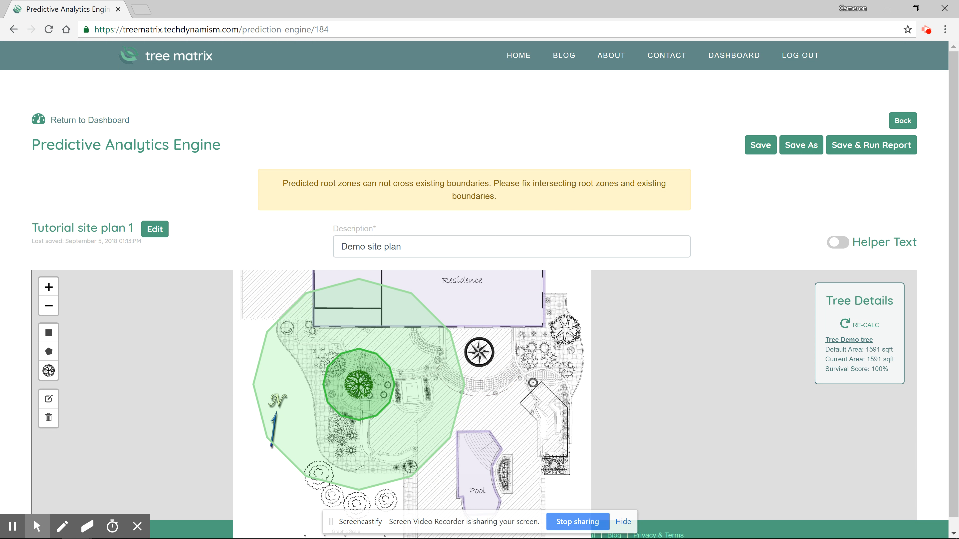
scroll(495, 379, "up", 1)
scroll(366, 386, "up", 1)
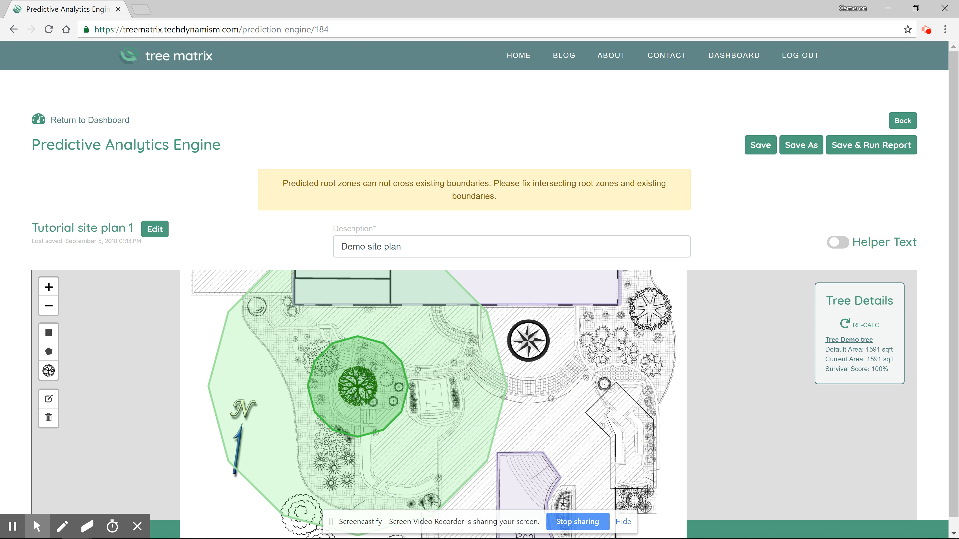
left_click_drag(528, 340, 550, 404)
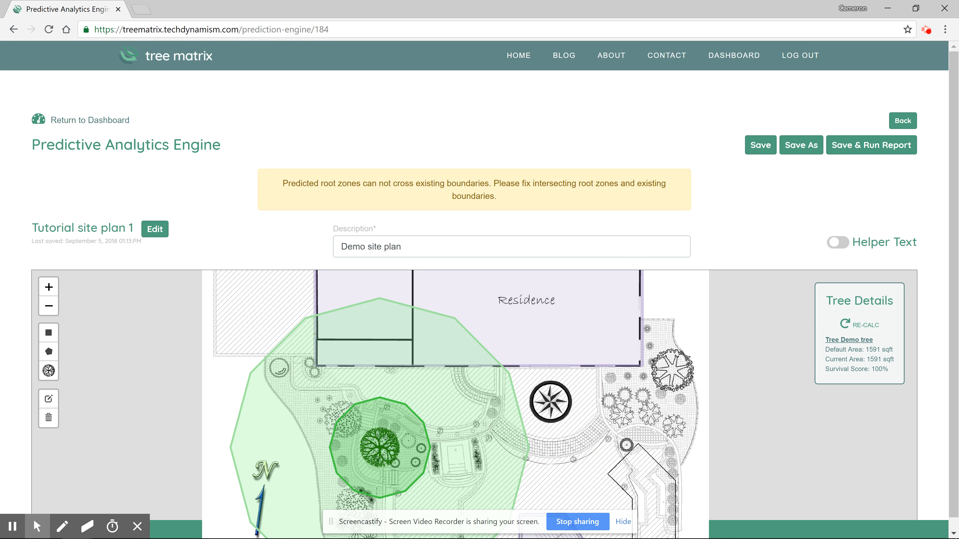
left_click(48, 399)
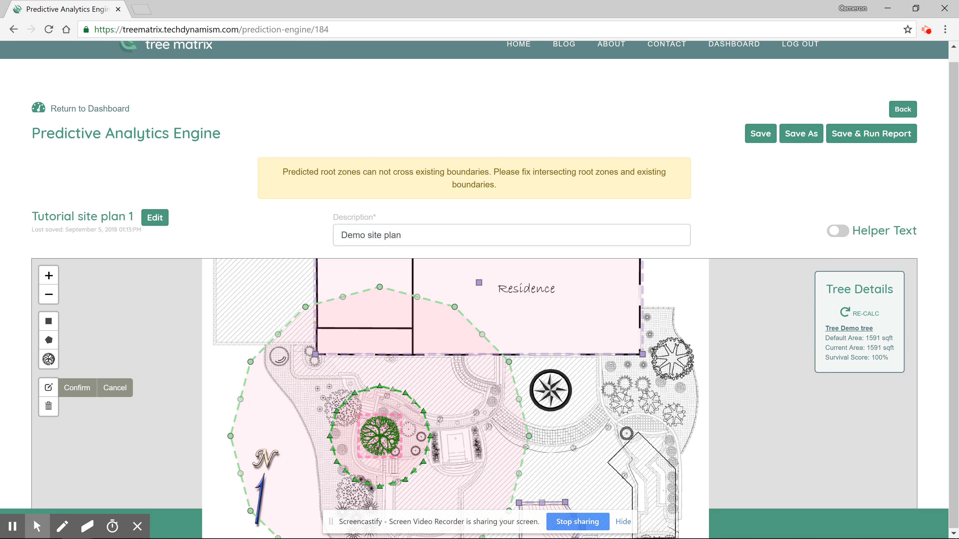
left_click_drag(380, 287, 381, 365)
left_click_drag(305, 307, 311, 362)
left_click_drag(455, 307, 463, 362)
left_click(72, 387)
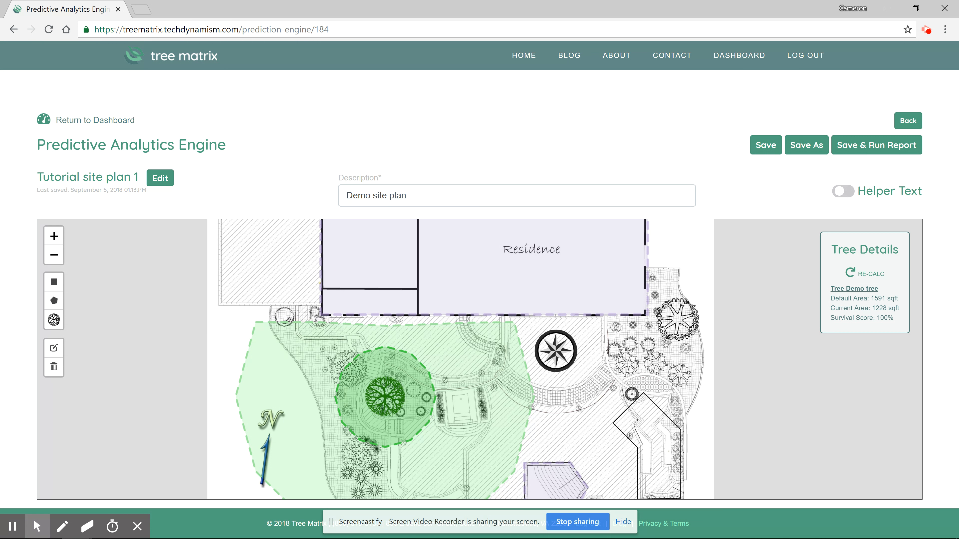
Pull the three western vertices of the tree's outer root zone outward to the west and confirm the edit
left_click_drag(578, 399, 621, 314)
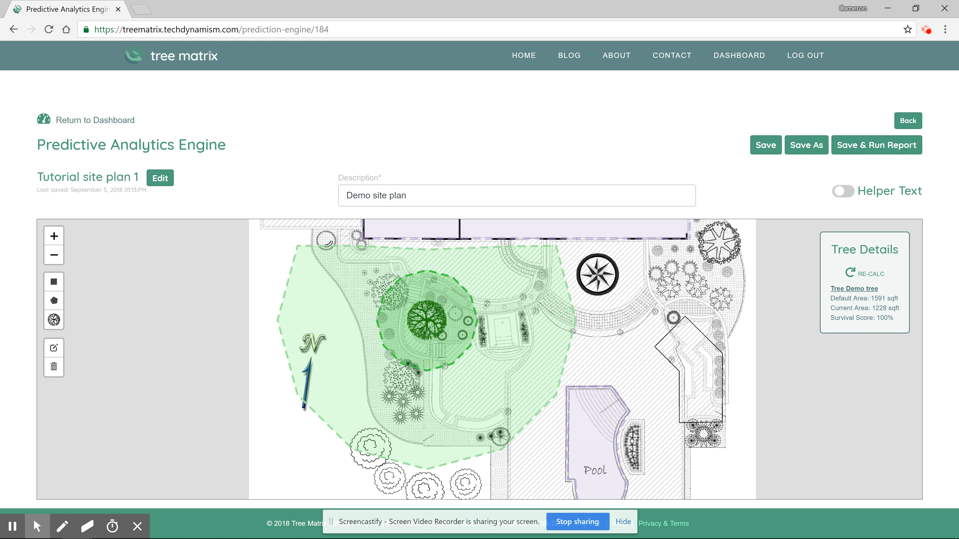
left_click(53, 348)
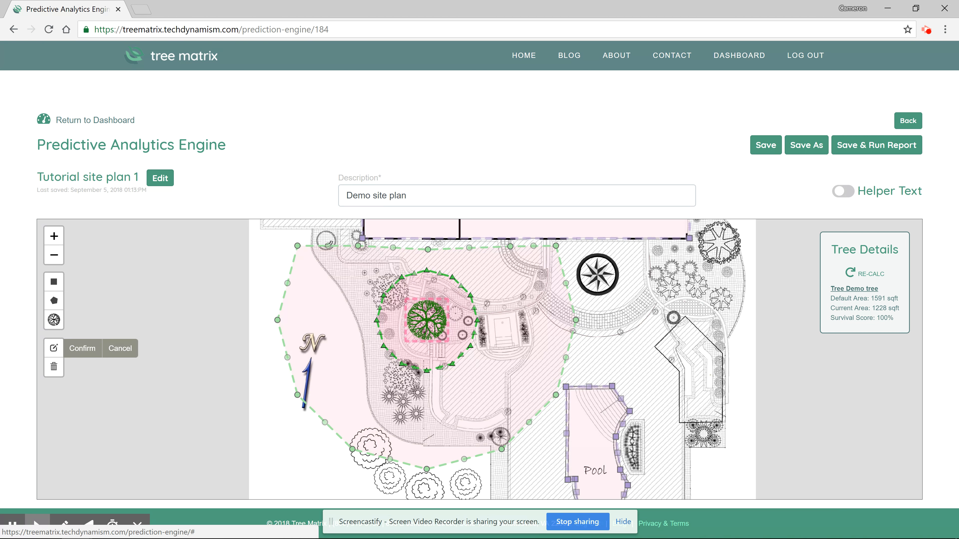
scroll(283, 312, "up", 1)
left_click_drag(626, 478, 637, 499)
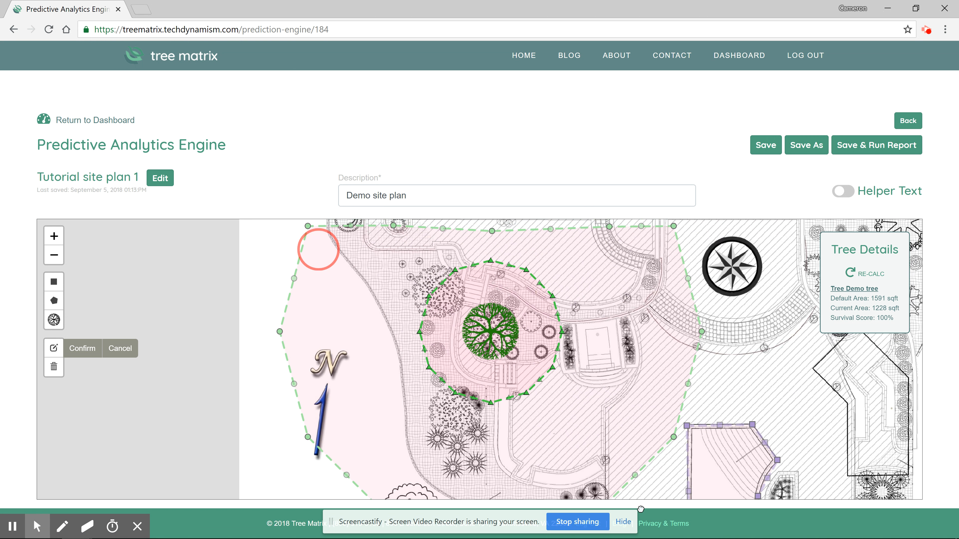
left_click_drag(312, 234, 255, 239)
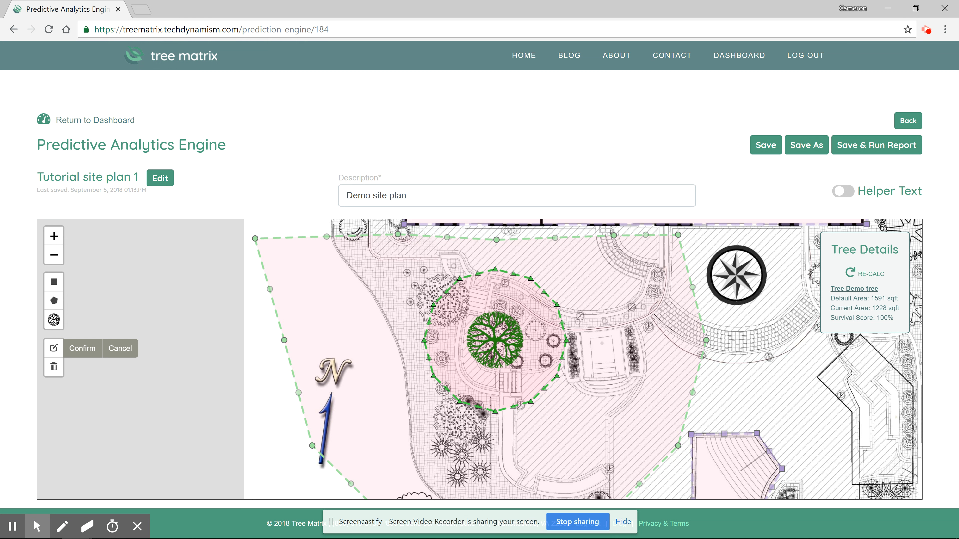
left_click_drag(284, 340, 258, 363)
left_click_drag(312, 445, 262, 472)
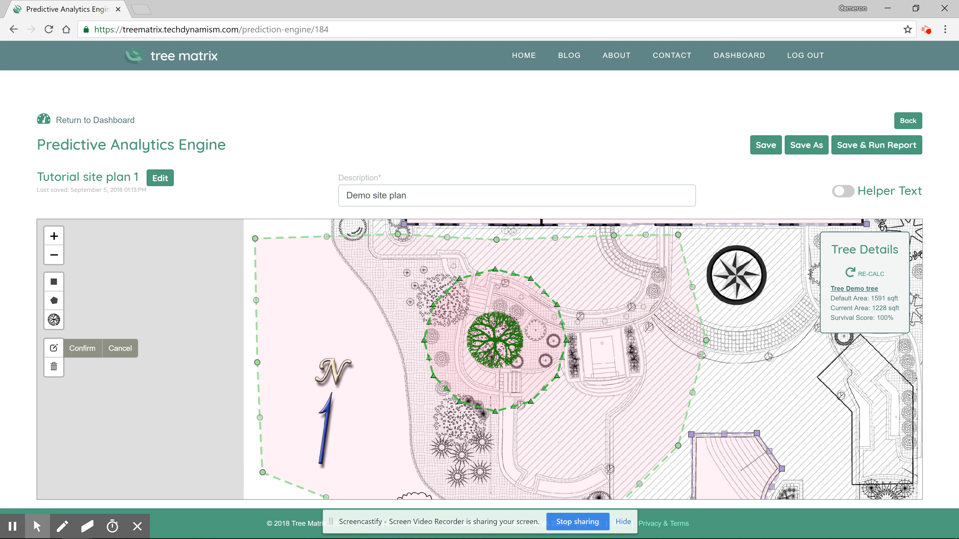
left_click(82, 348)
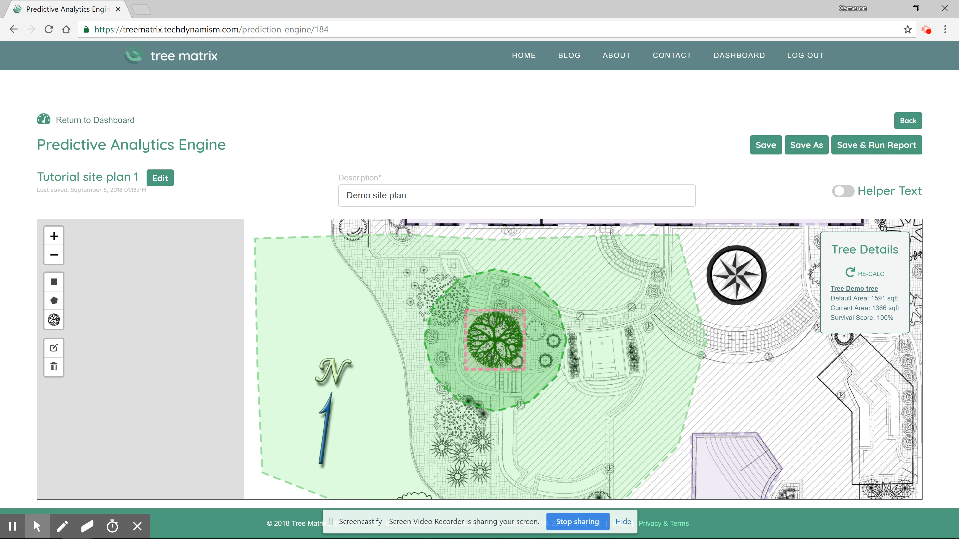
Draw a rectangular boundary over the southern edge of the tree's outer root zone and classify it as a New Boundary
left_click_drag(620, 372, 600, 350)
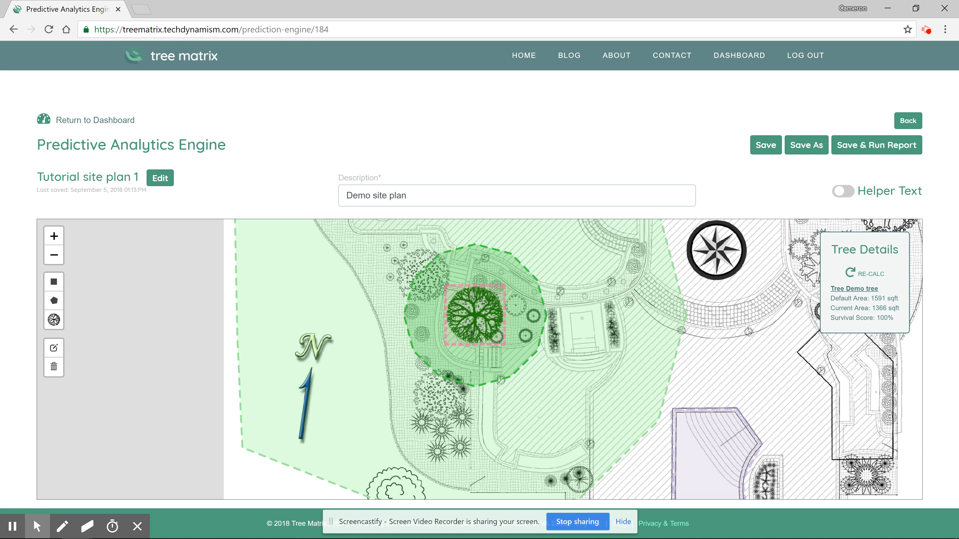
scroll(713, 337, "down", 2)
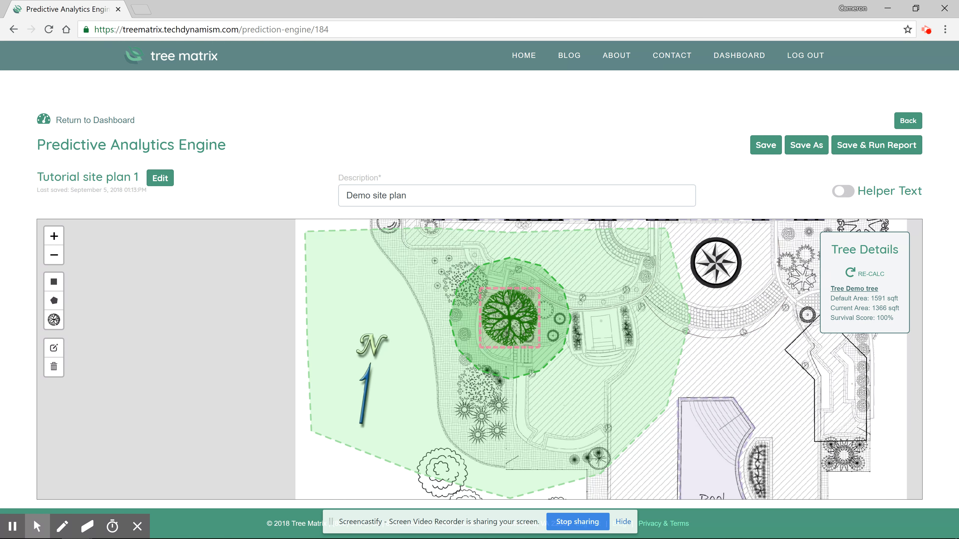
left_click_drag(712, 338, 619, 332)
left_click(54, 282)
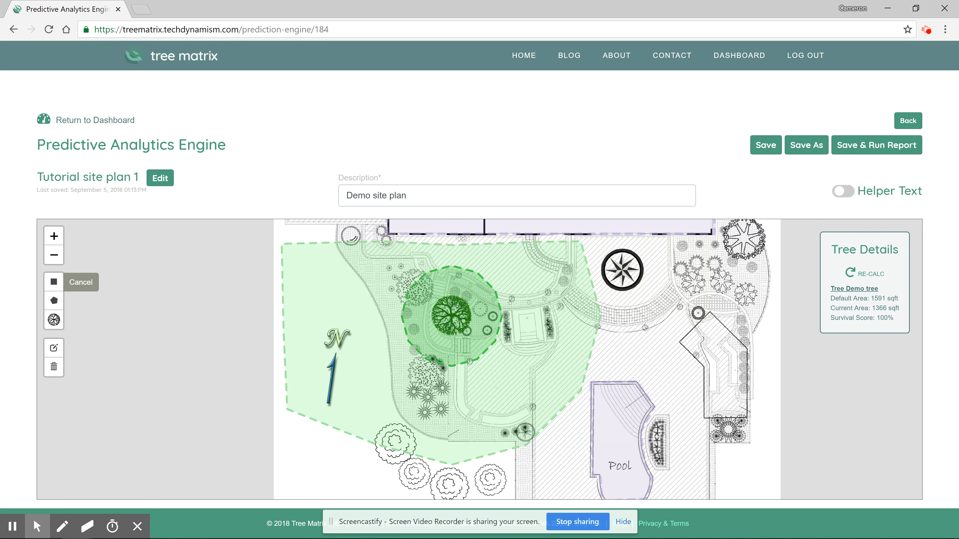
left_click_drag(516, 476, 393, 391)
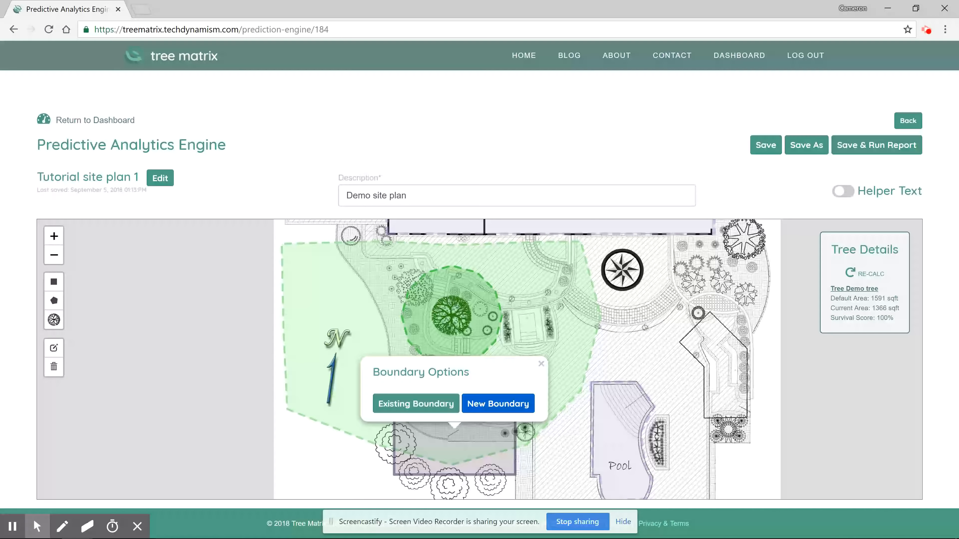
left_click(502, 404)
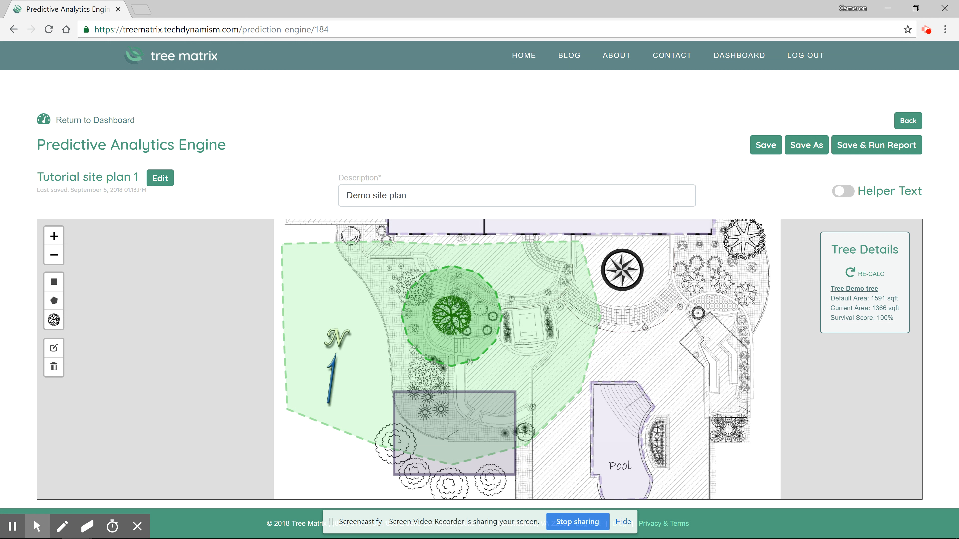
Set the Demo tree's number of impacted root zone sides to 1, save it and review the tree details
left_click(476, 329)
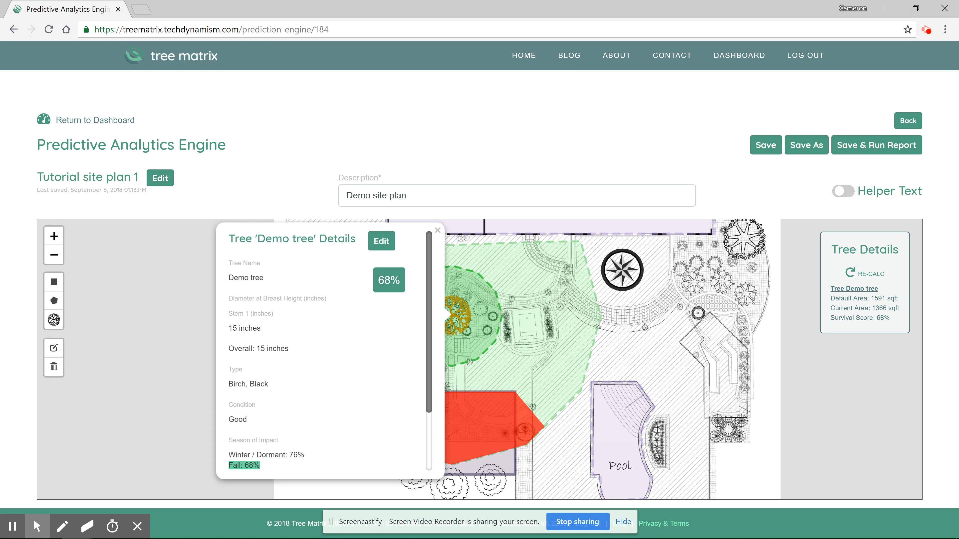
scroll(429, 345, "down", 3)
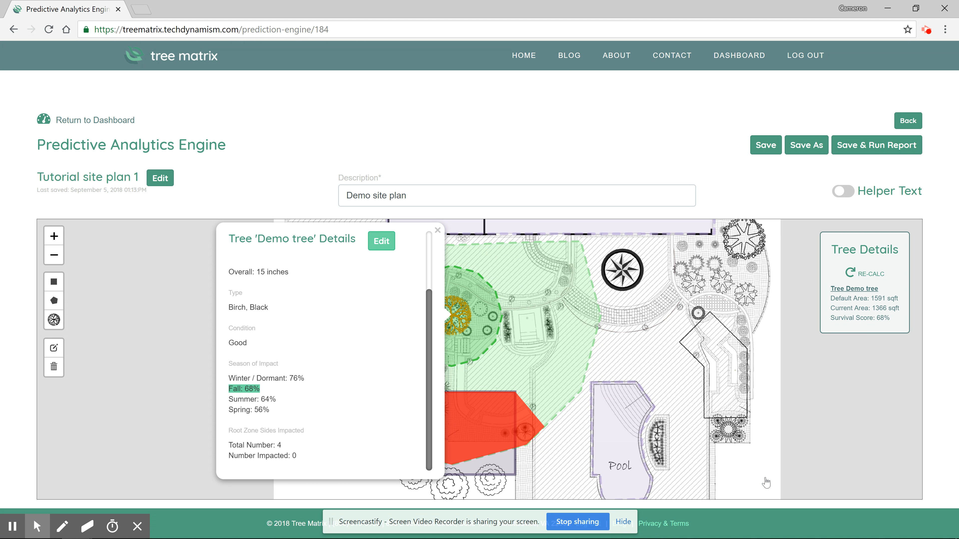
left_click(382, 241)
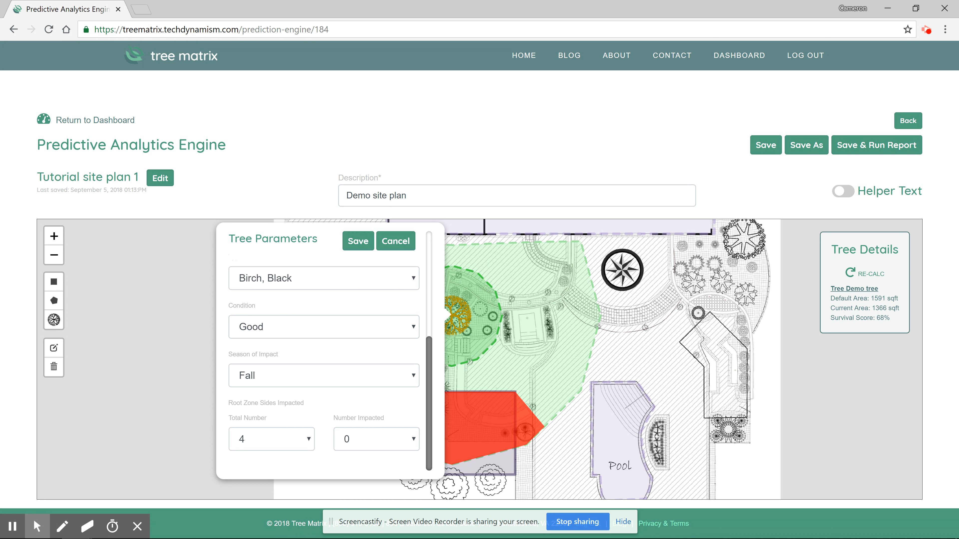
left_click(376, 439)
left_click(376, 356)
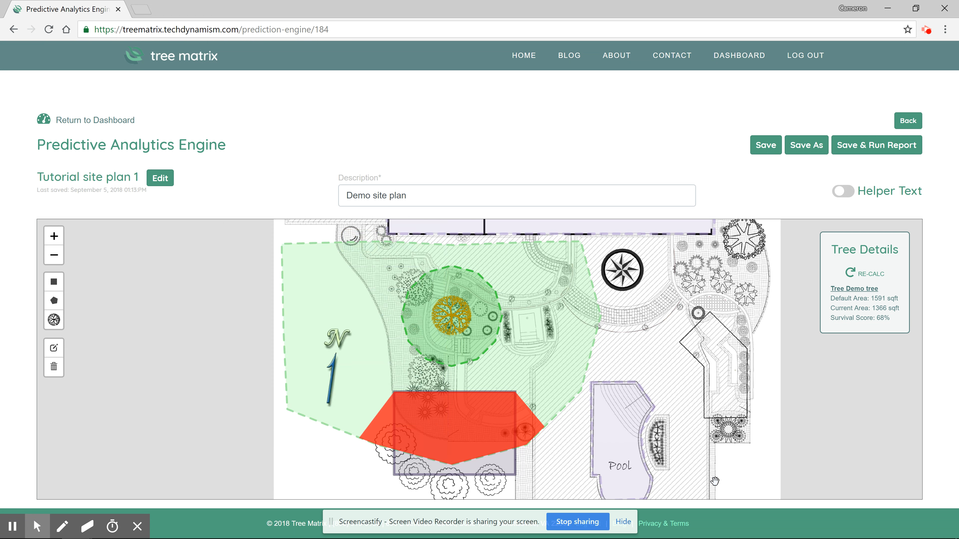
left_click(480, 310)
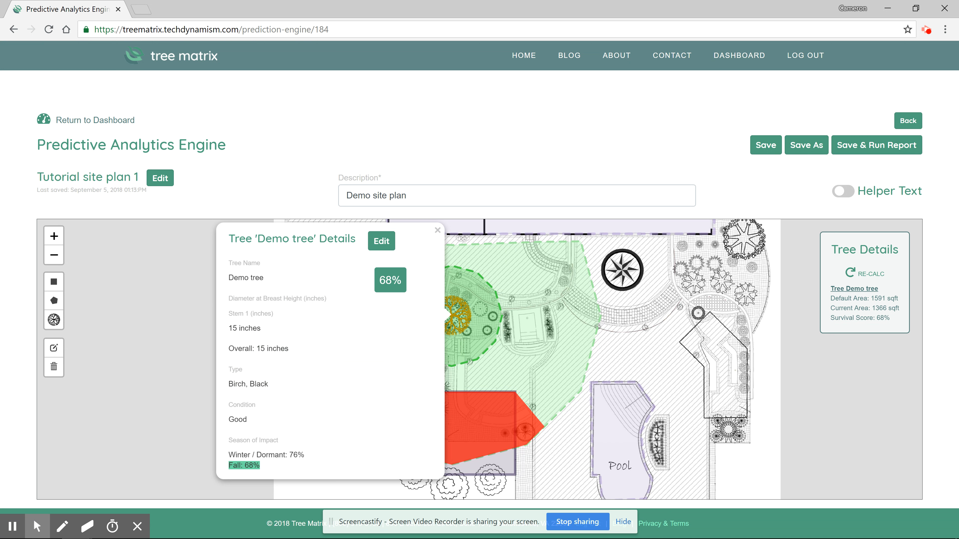
scroll(321, 351, "down", 2)
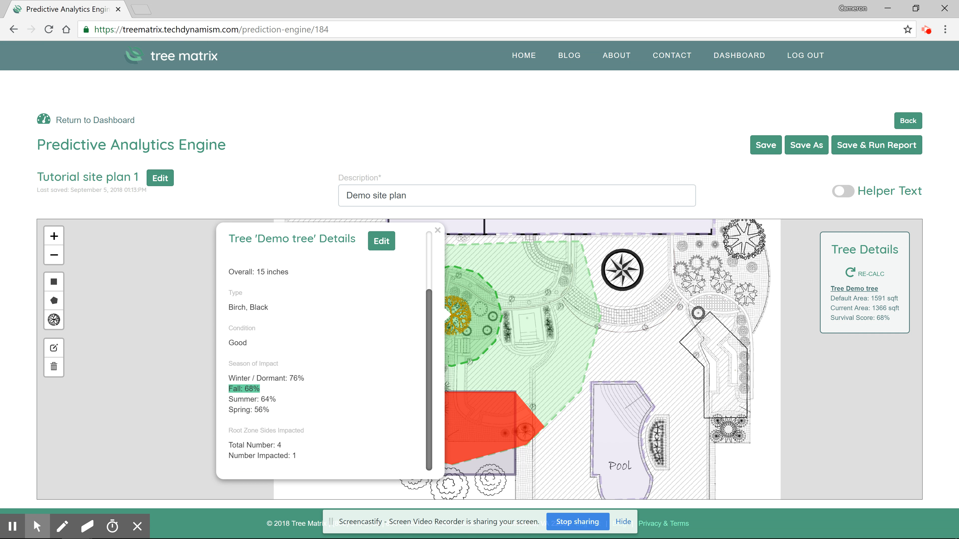
scroll(321, 352, "up", 2)
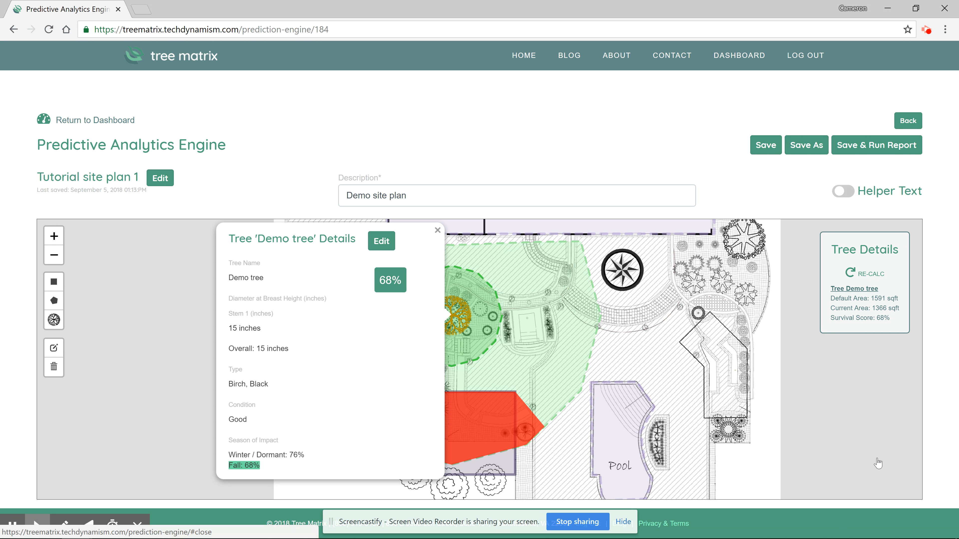
left_click(438, 230)
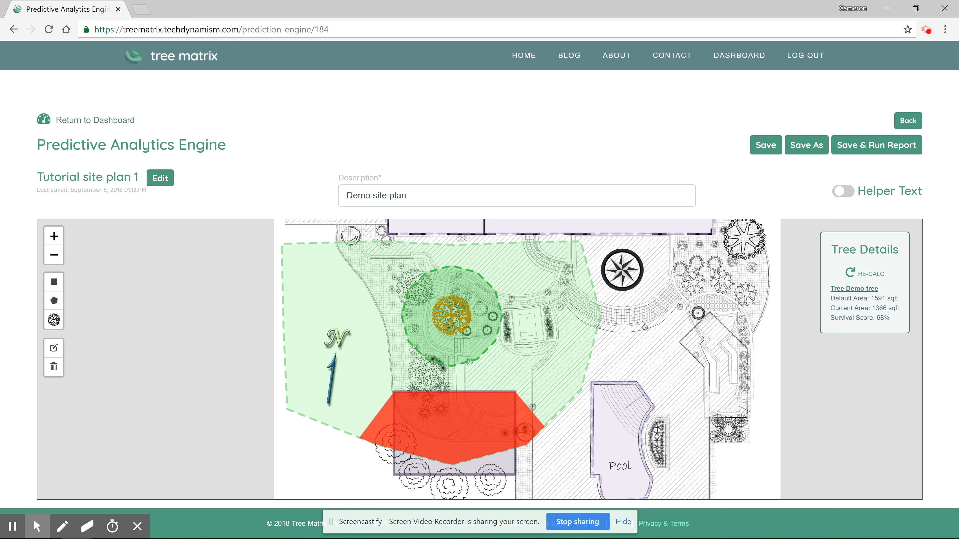
Draw a second rectangular boundary across the western edge of the outer root zone, just above the north arrow, as a New Boundary
scroll(420, 412, "up", 2)
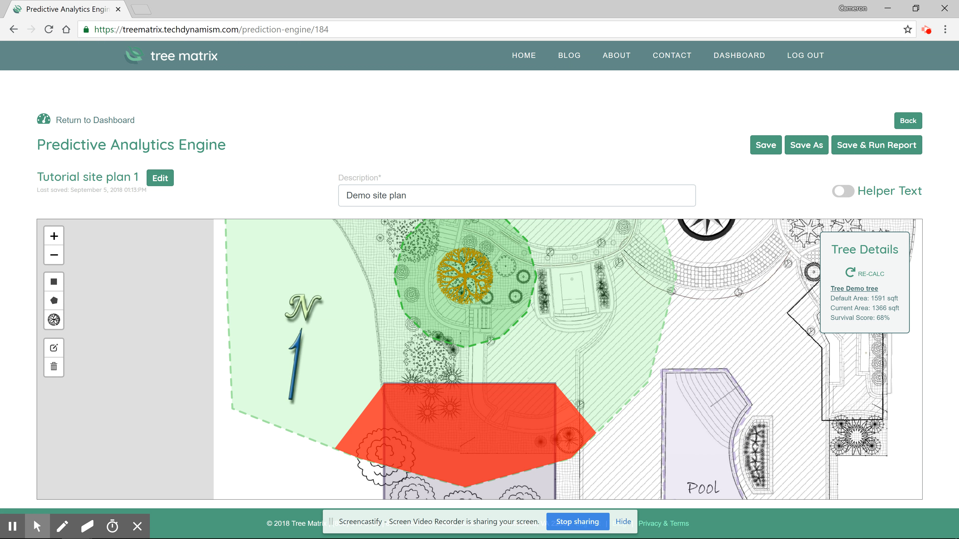
left_click_drag(622, 295, 615, 355)
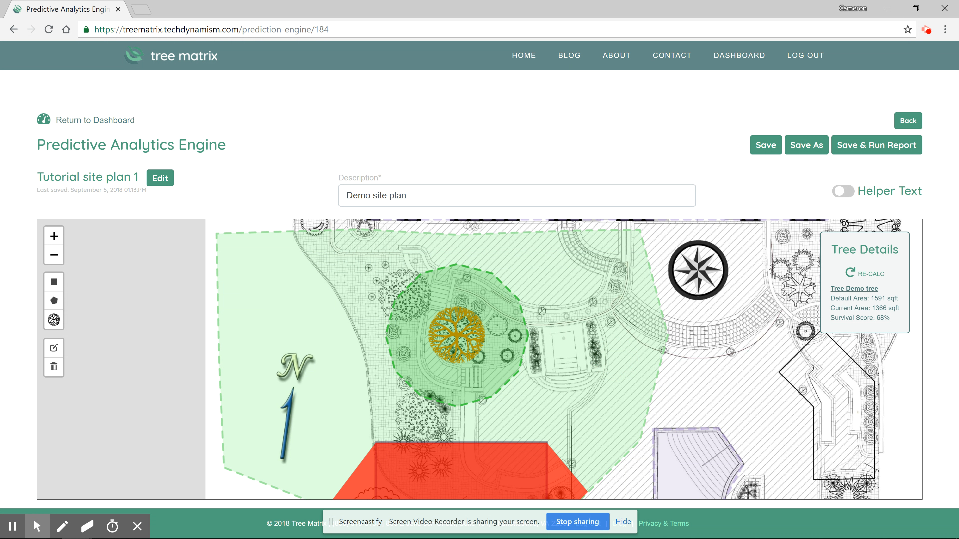
left_click(53, 282)
left_click_drag(211, 296, 342, 373)
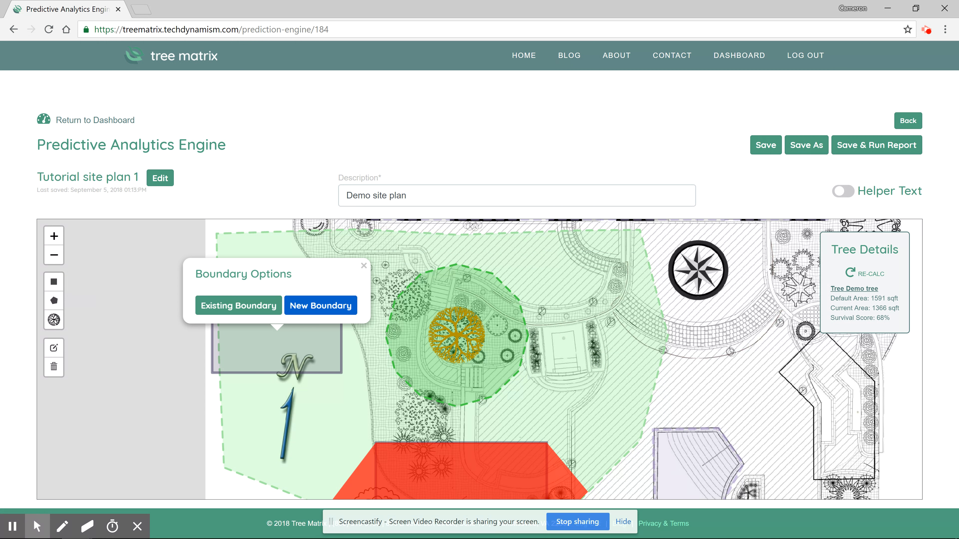
left_click(320, 305)
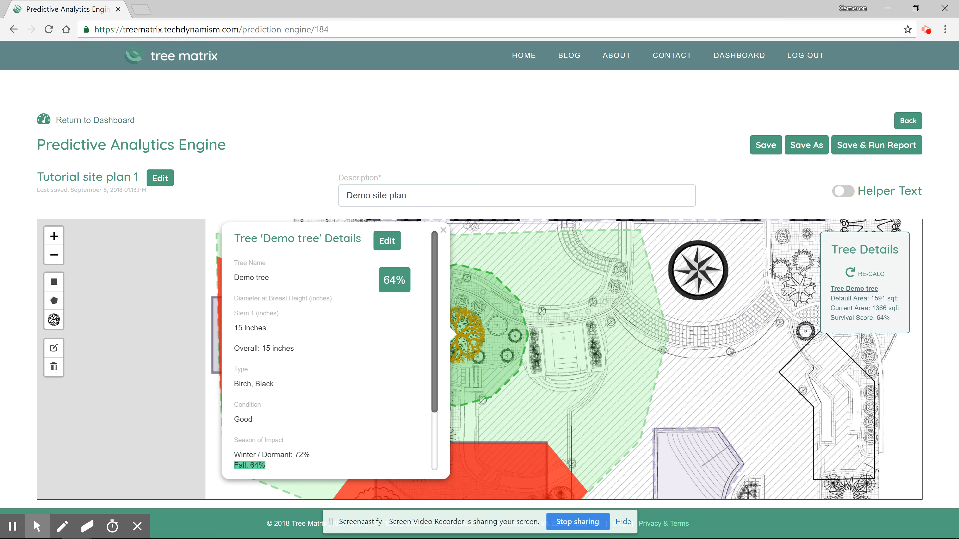
Set the Demo tree's number of impacted root zone sides to 2, save the parameters and close its details
scroll(387, 340, "down", 3)
scroll(387, 340, "up", 3)
left_click(386, 241)
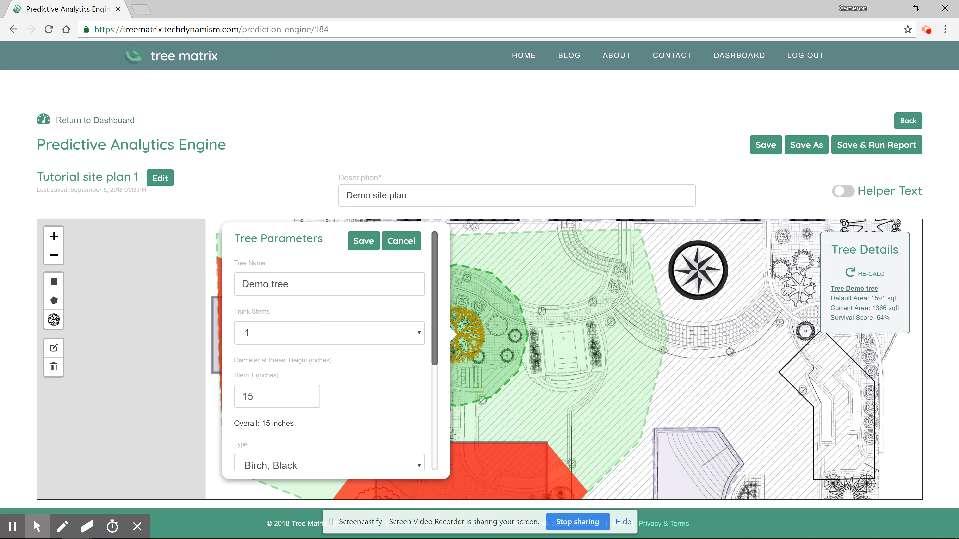
scroll(328, 351, "down", 5)
left_click(381, 439)
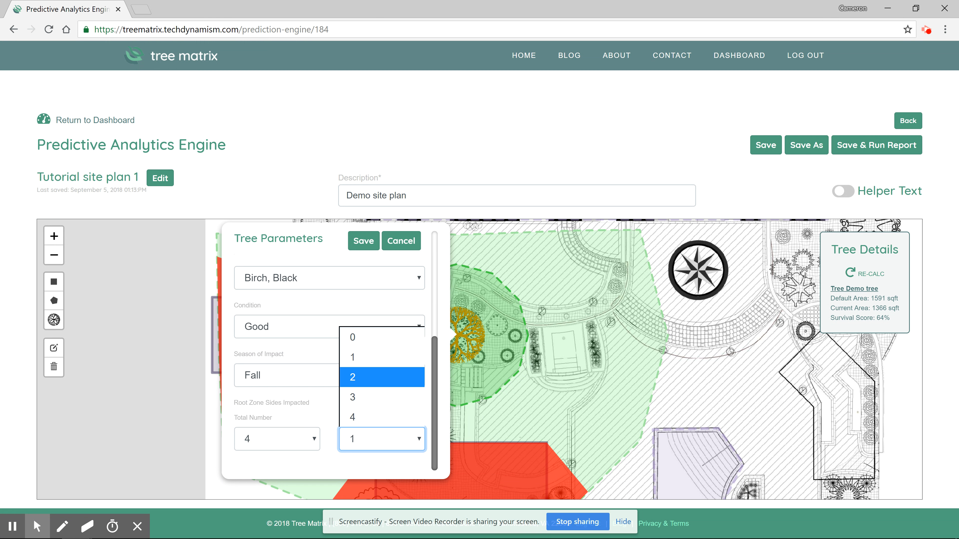
left_click(381, 377)
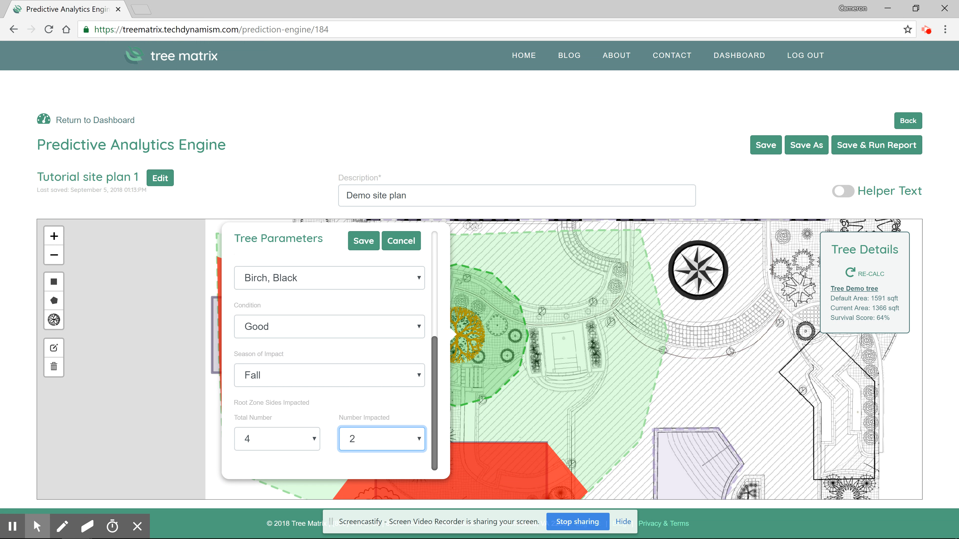
left_click(726, 483)
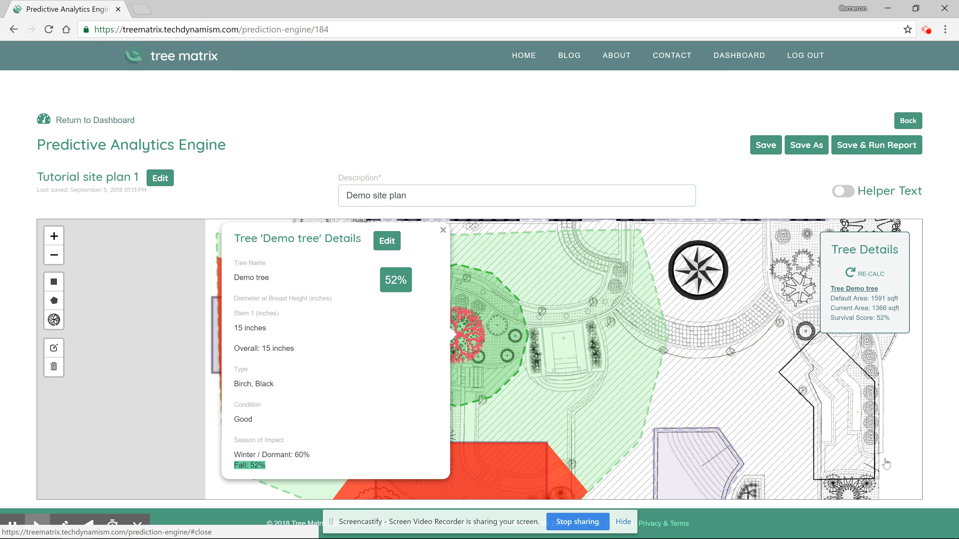
key("Escape")
Save a copy of the site plan under the name "plan A"
left_click_drag(652, 319, 628, 338)
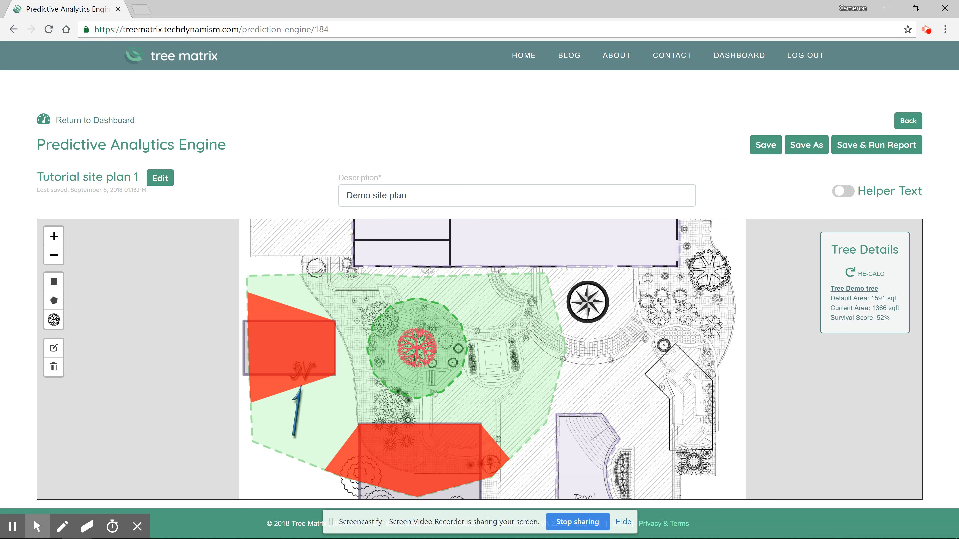
left_click(805, 145)
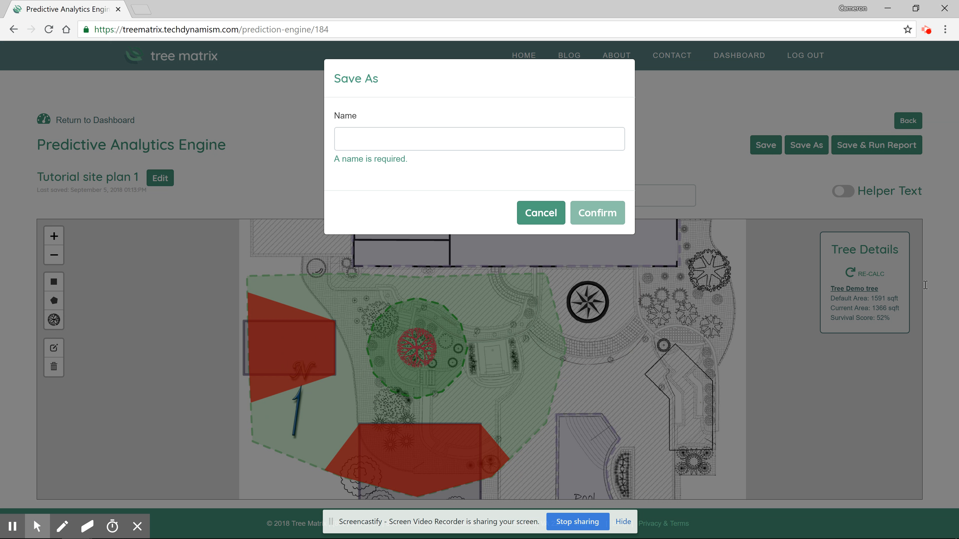
type("plan A")
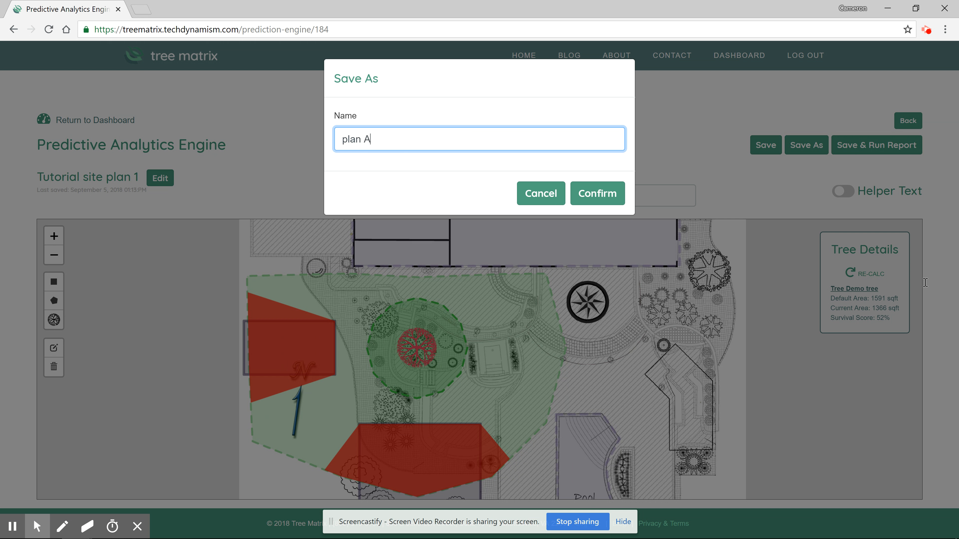
left_click(593, 196)
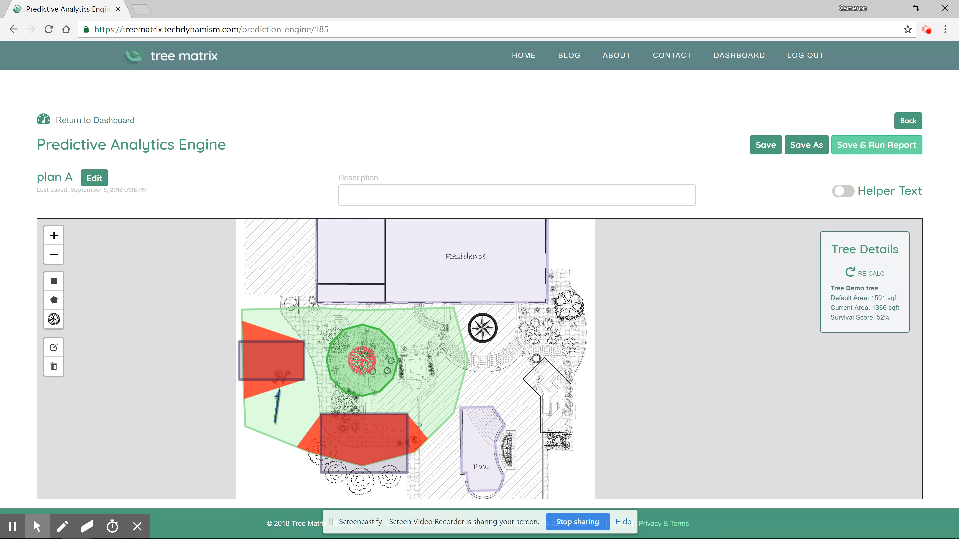
Save plan A and run its report, reviewing the Demo tree results and the print preview
left_click(876, 145)
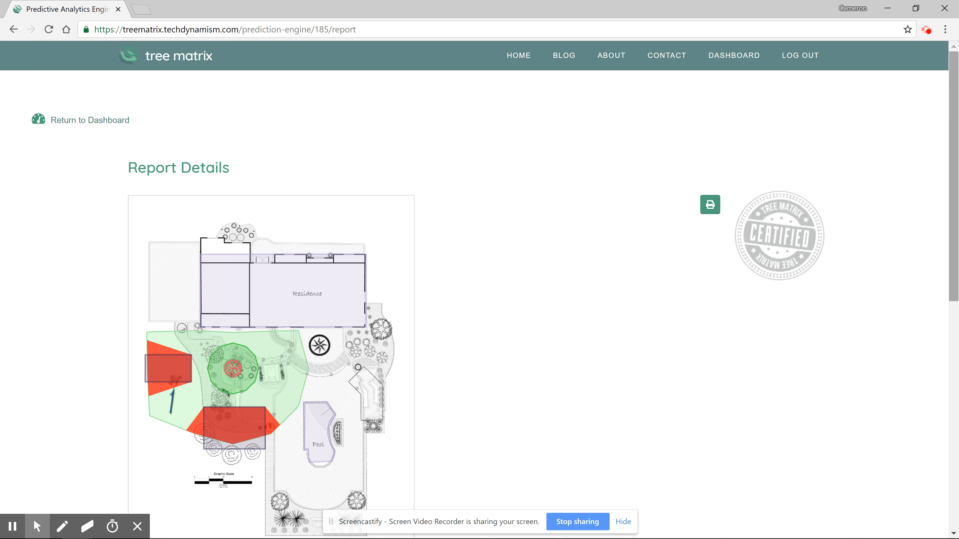
scroll(953, 162, "down", 2)
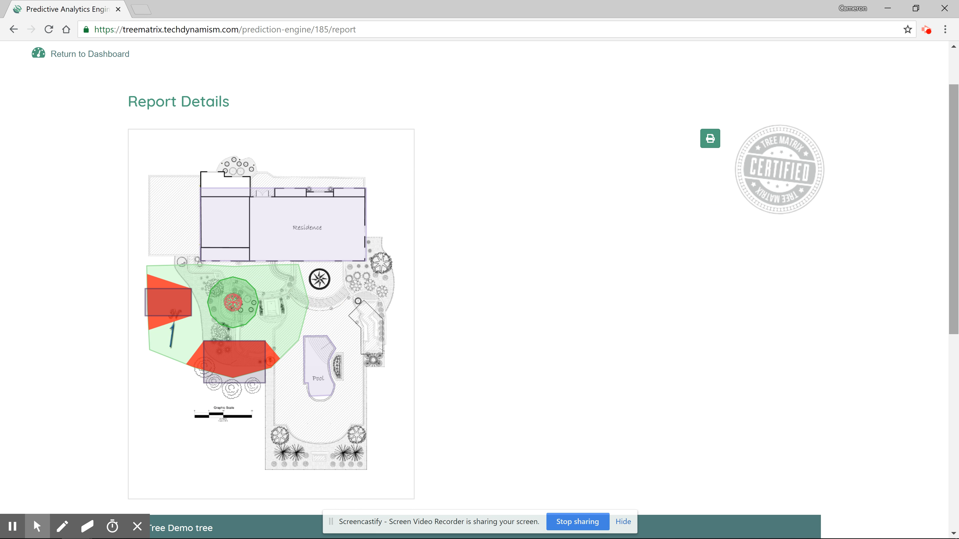
left_click_drag(956, 197, 956, 214)
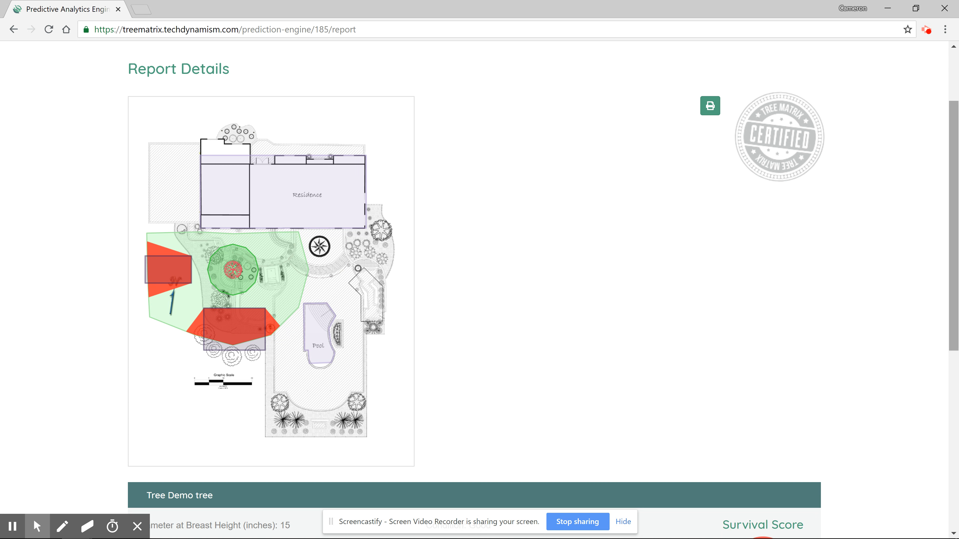
scroll(944, 143, "down", 8)
scroll(952, 262, "up", 1)
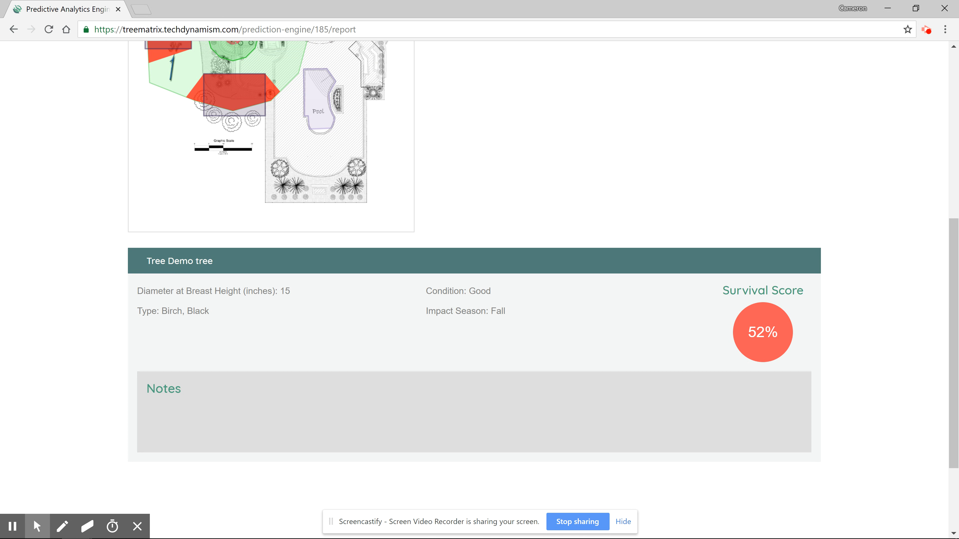
scroll(479, 287, "up", 8)
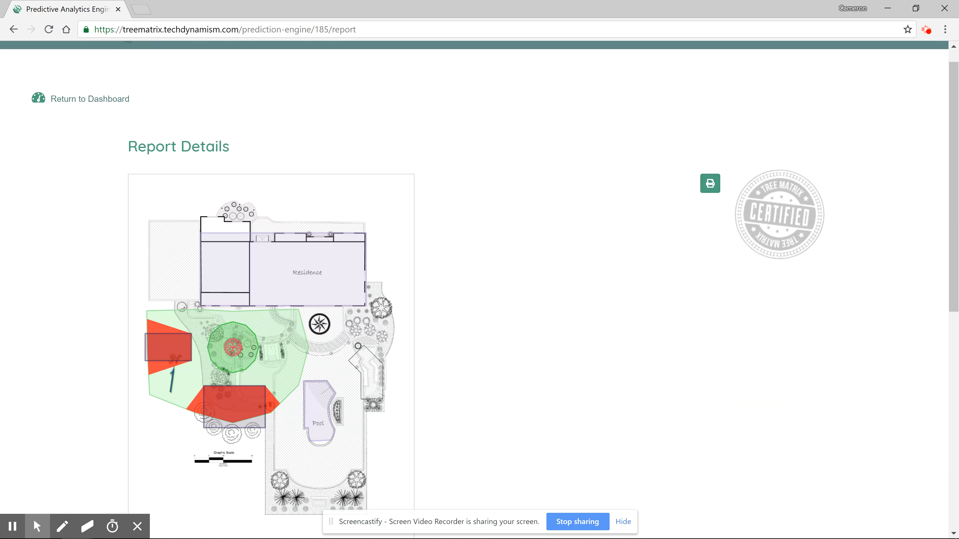
left_click(710, 183)
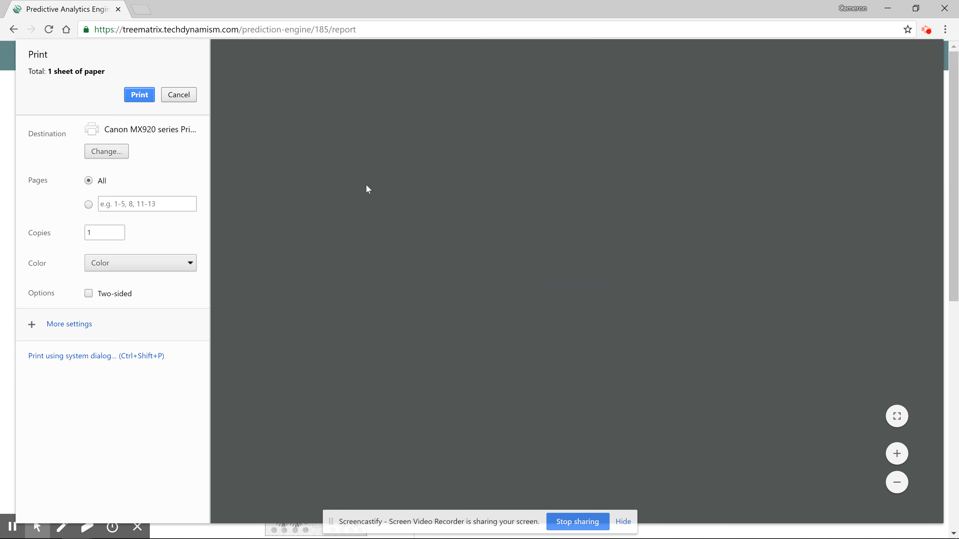
key("Escape")
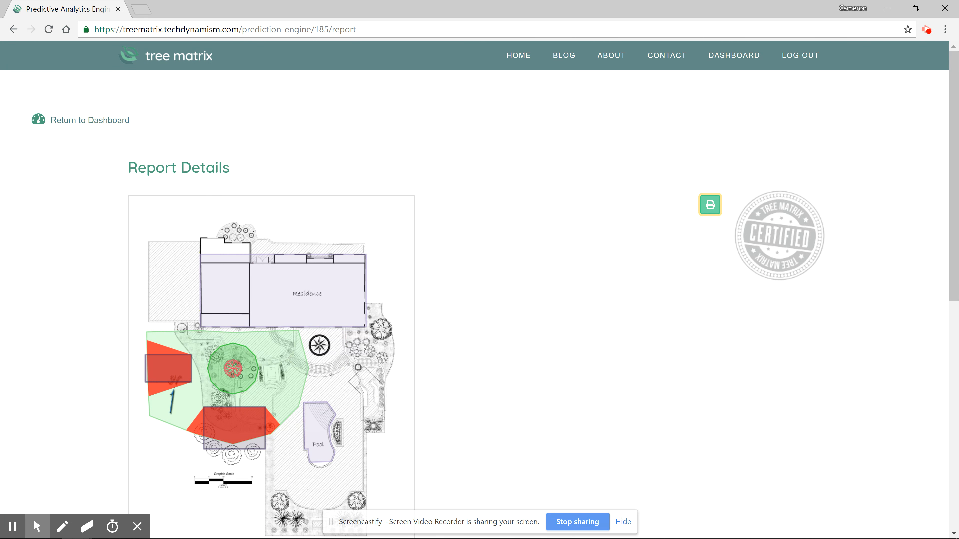